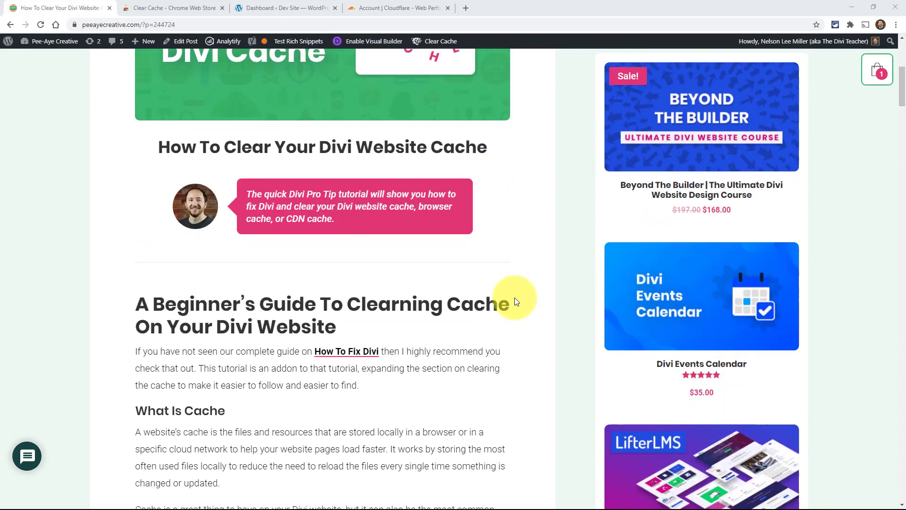
{"action": "scroll", "coordinate": [91, 309], "scroll_direction": "down", "scroll_amount": 2}
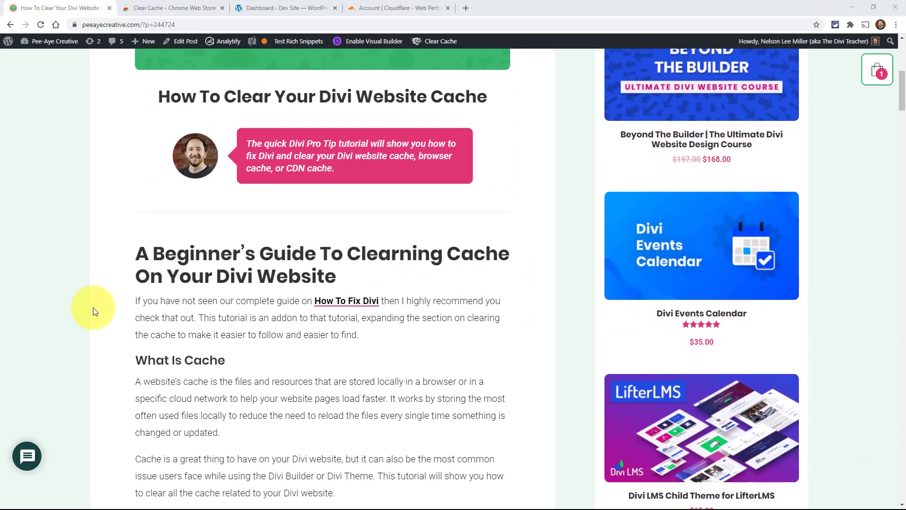
Step: Scroll past the intro and video to the article's 'Clear The Browser Cache' Chrome instructions
{"action": "scroll", "coordinate": [397, 327], "scroll_direction": "up", "scroll_amount": 4}
{"action": "scroll", "coordinate": [417, 333], "scroll_direction": "up", "scroll_amount": 1}
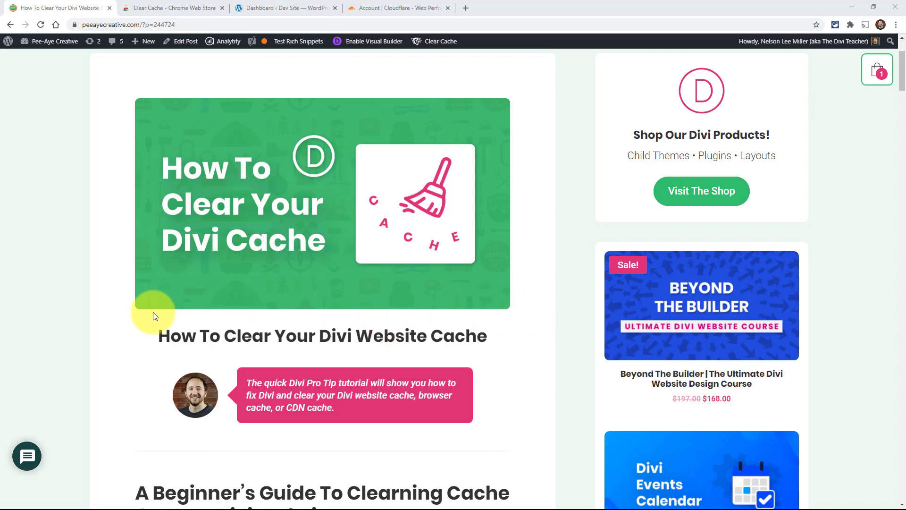
{"action": "scroll", "coordinate": [156, 316], "scroll_direction": "down", "scroll_amount": 1}
{"action": "scroll", "coordinate": [157, 319], "scroll_direction": "down", "scroll_amount": 5}
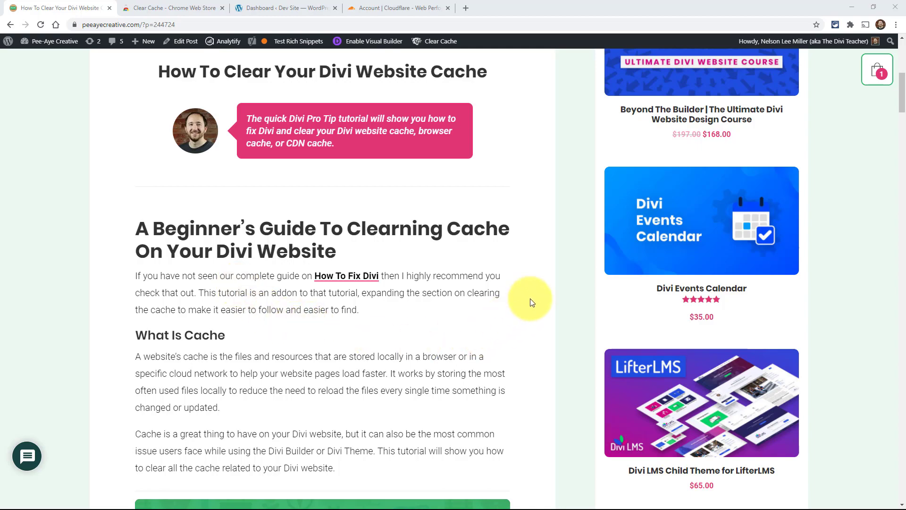
{"action": "scroll", "coordinate": [540, 315], "scroll_direction": "down", "scroll_amount": 1}
{"action": "scroll", "coordinate": [541, 316], "scroll_direction": "down", "scroll_amount": 8}
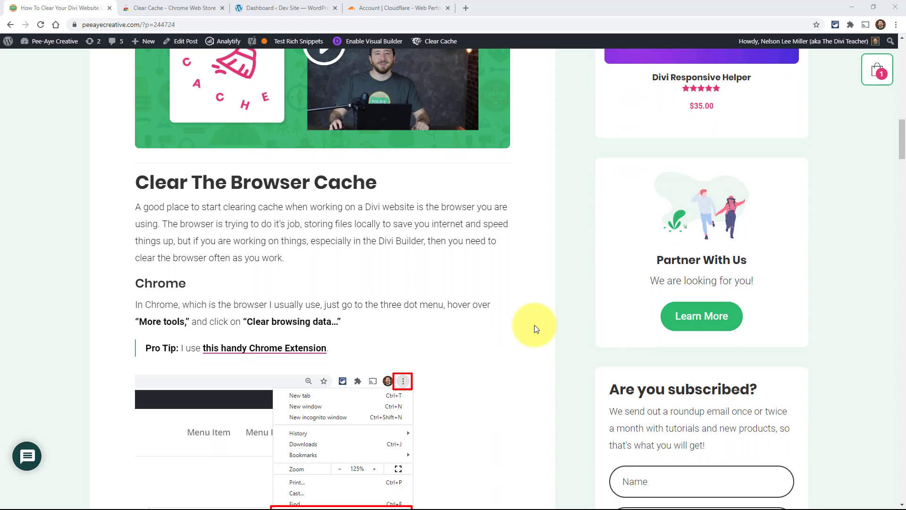
{"action": "scroll", "coordinate": [534, 325], "scroll_direction": "down", "scroll_amount": 1}
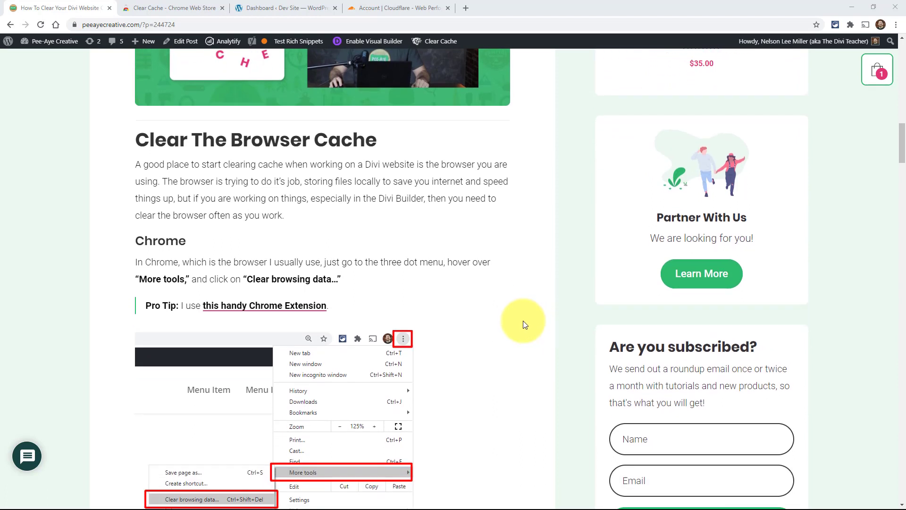
{"action": "scroll", "coordinate": [513, 284], "scroll_direction": "down", "scroll_amount": 1}
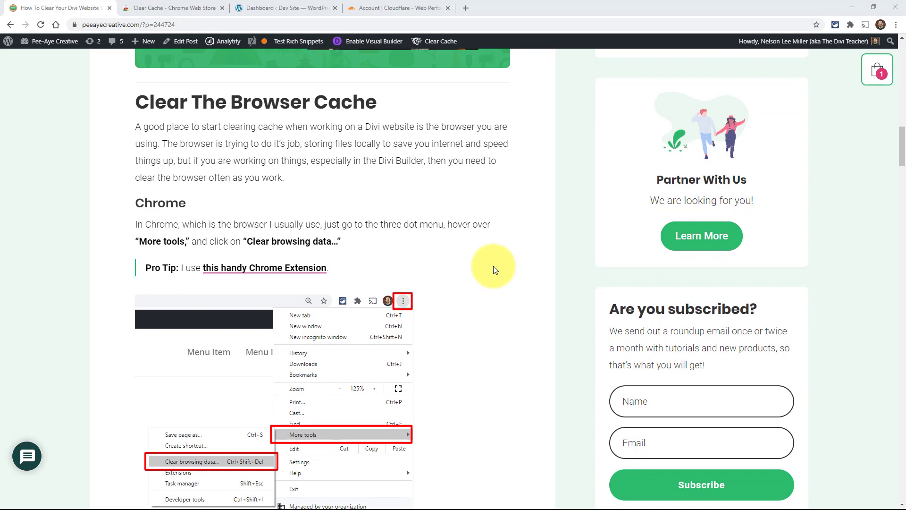
{"action": "left_click", "coordinate": [171, 6]}
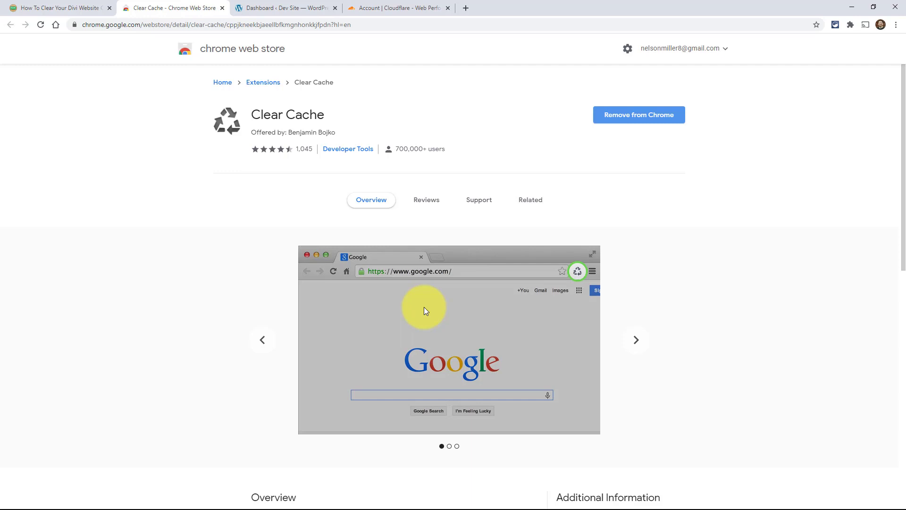
{"action": "left_click", "coordinate": [71, 10]}
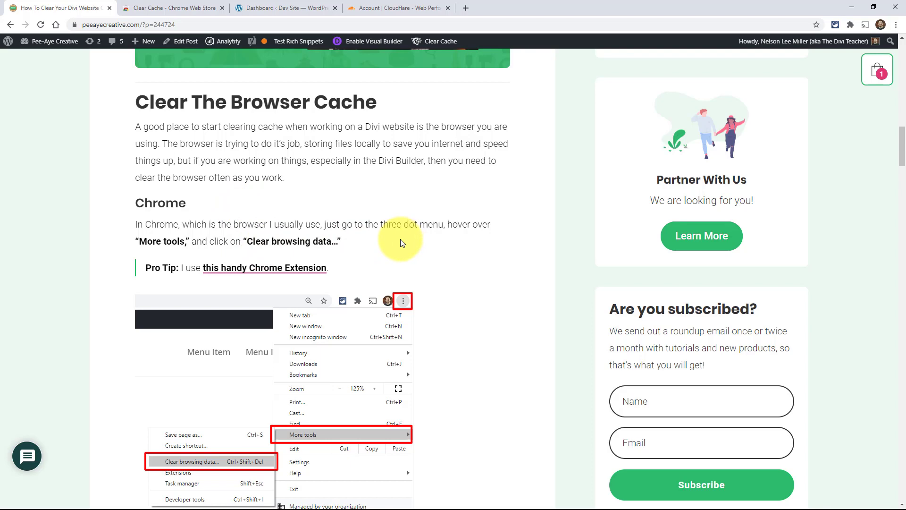
Step: In Chrome's Clear browsing data, clear only 'Cached images and files' from the last hour
{"action": "scroll", "coordinate": [400, 239], "scroll_direction": "down", "scroll_amount": 2}
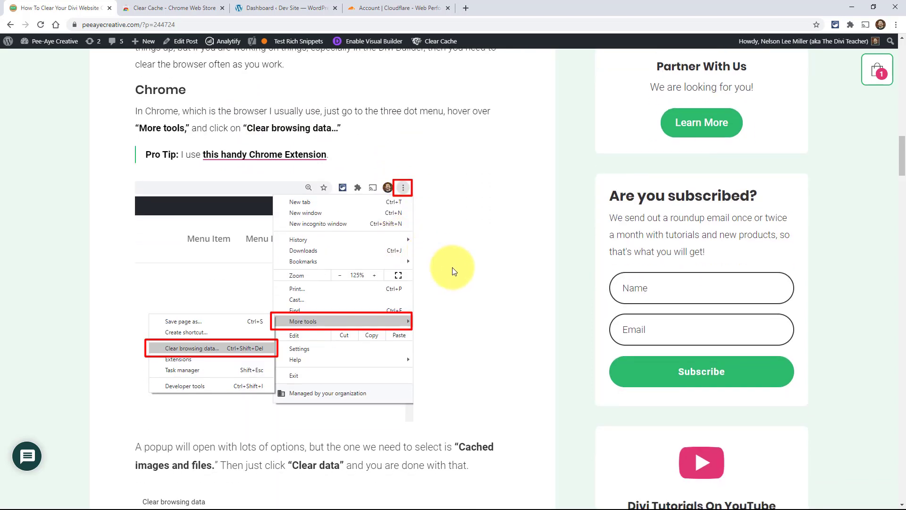
{"action": "scroll", "coordinate": [453, 267], "scroll_direction": "down", "scroll_amount": 1}
{"action": "scroll", "coordinate": [452, 267], "scroll_direction": "up", "scroll_amount": 1}
{"action": "left_click", "coordinate": [896, 26]}
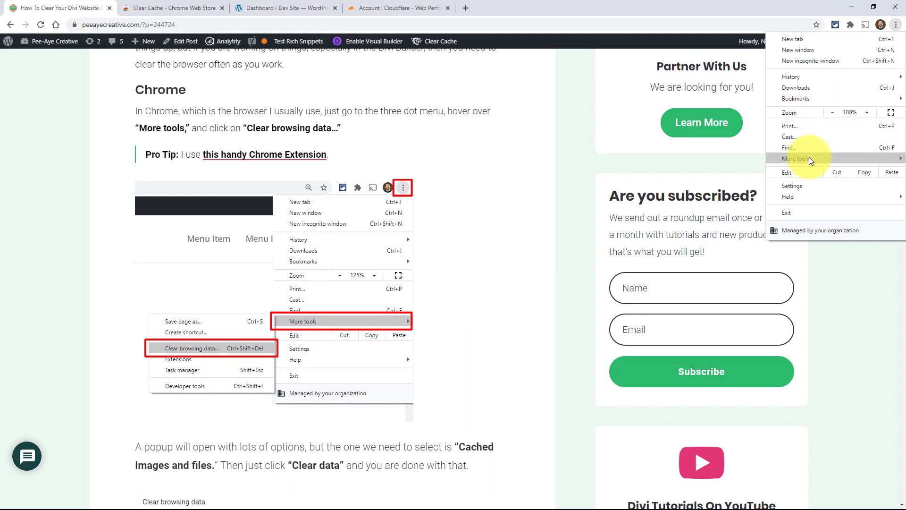
{"action": "mouse_move", "coordinate": [809, 156]}
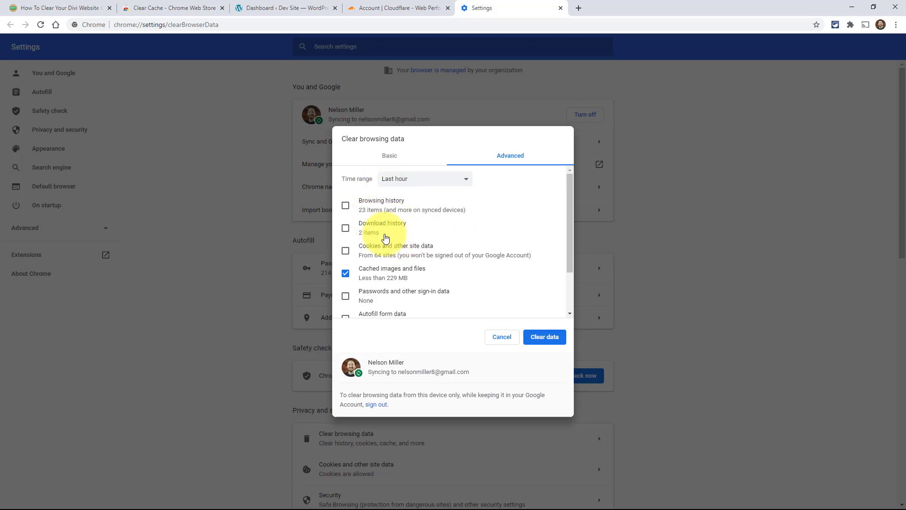
{"action": "scroll", "coordinate": [366, 228], "scroll_direction": "down", "scroll_amount": 2}
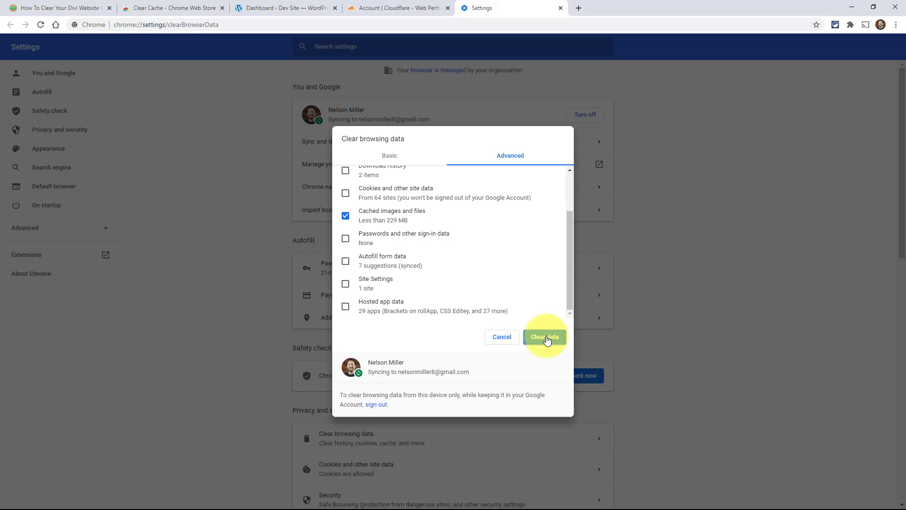
{"action": "left_click", "coordinate": [545, 337]}
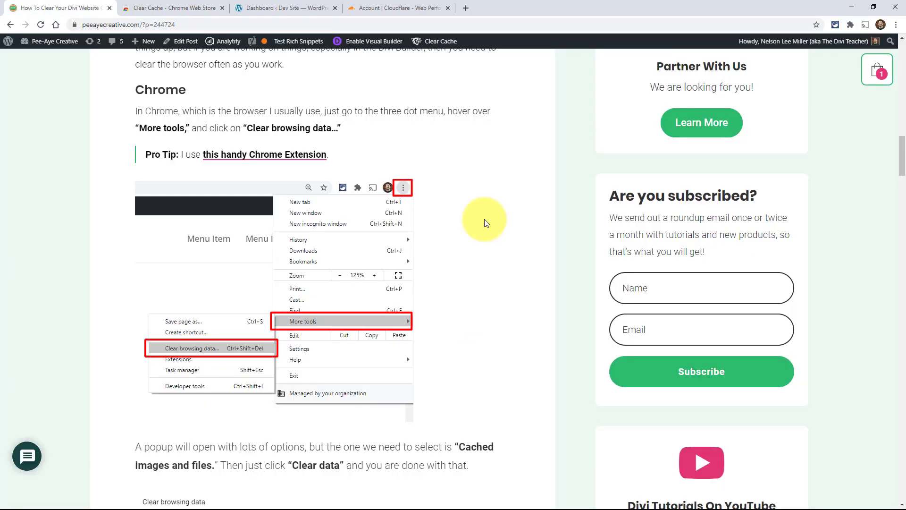
Step: Open refreshyourcache.com's Mozilla Firefox guide and scroll through its Firefox 20 steps
{"action": "scroll", "coordinate": [486, 277], "scroll_direction": "down", "scroll_amount": 2}
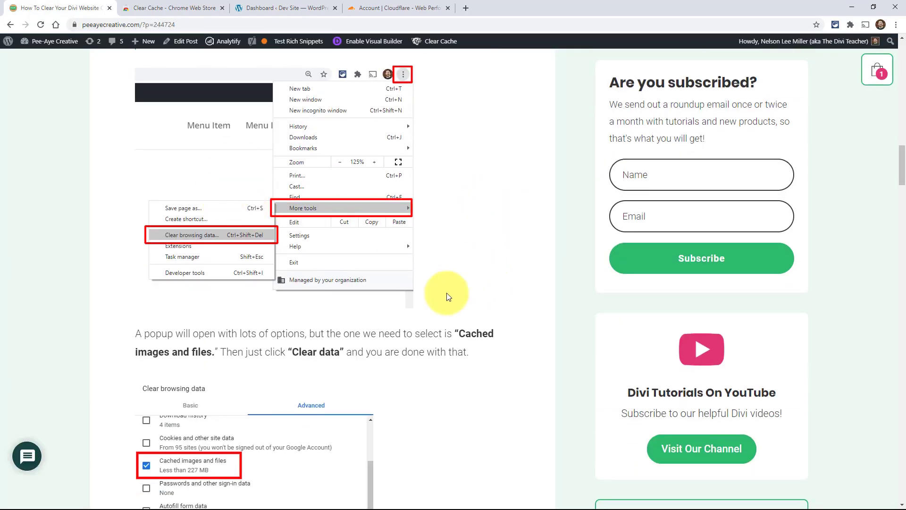
{"action": "scroll", "coordinate": [447, 293], "scroll_direction": "down", "scroll_amount": 5}
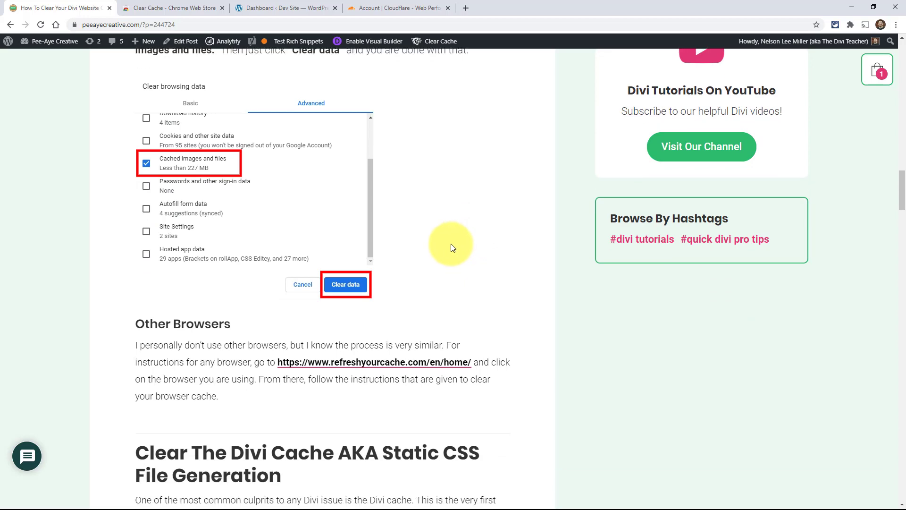
{"action": "scroll", "coordinate": [446, 249], "scroll_direction": "down", "scroll_amount": 2}
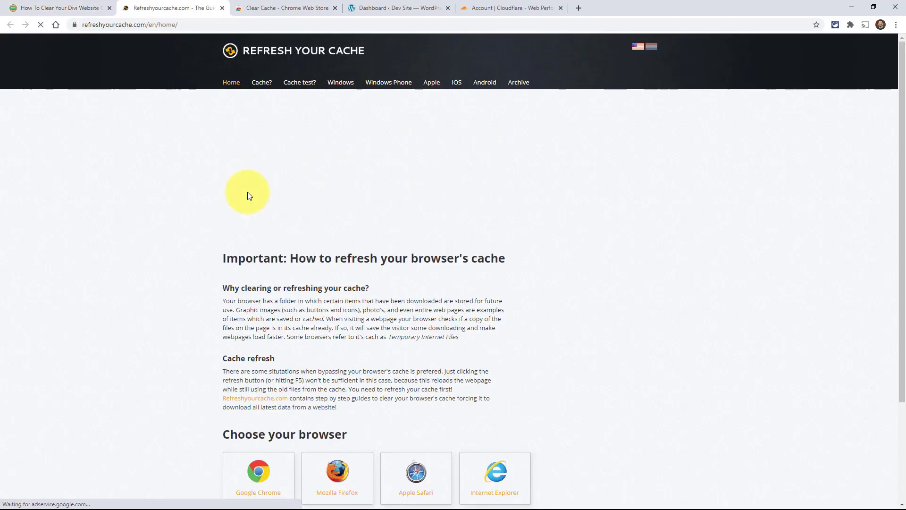
{"action": "scroll", "coordinate": [539, 248], "scroll_direction": "down", "scroll_amount": 3}
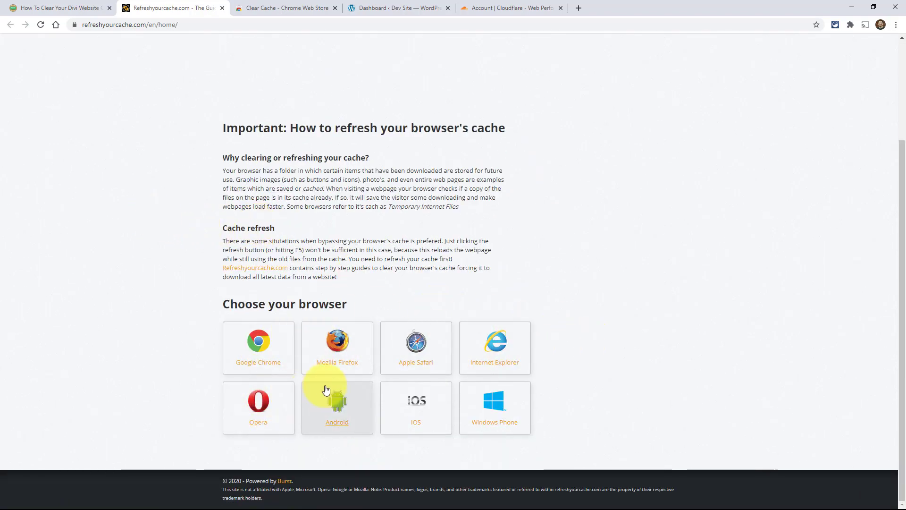
{"action": "left_click", "coordinate": [337, 350]}
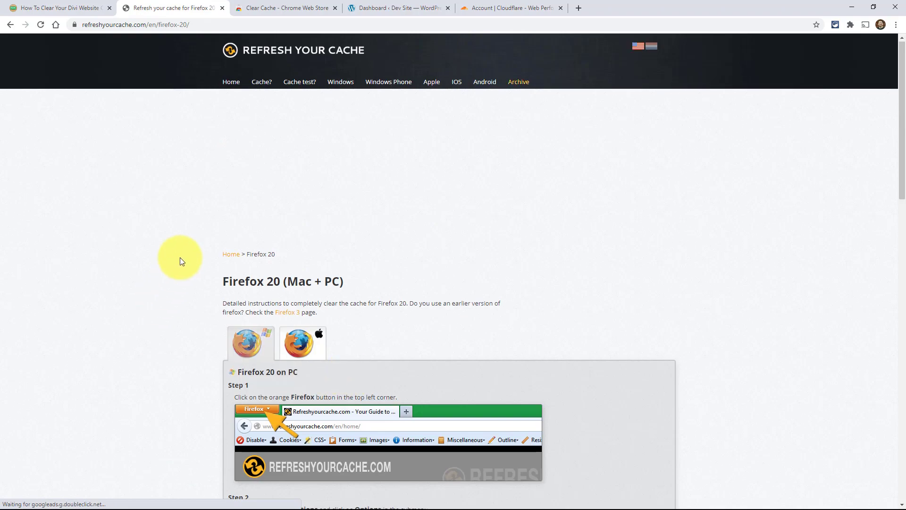
{"action": "scroll", "coordinate": [179, 265], "scroll_direction": "down", "scroll_amount": 5}
{"action": "scroll", "coordinate": [176, 246], "scroll_direction": "down", "scroll_amount": 4}
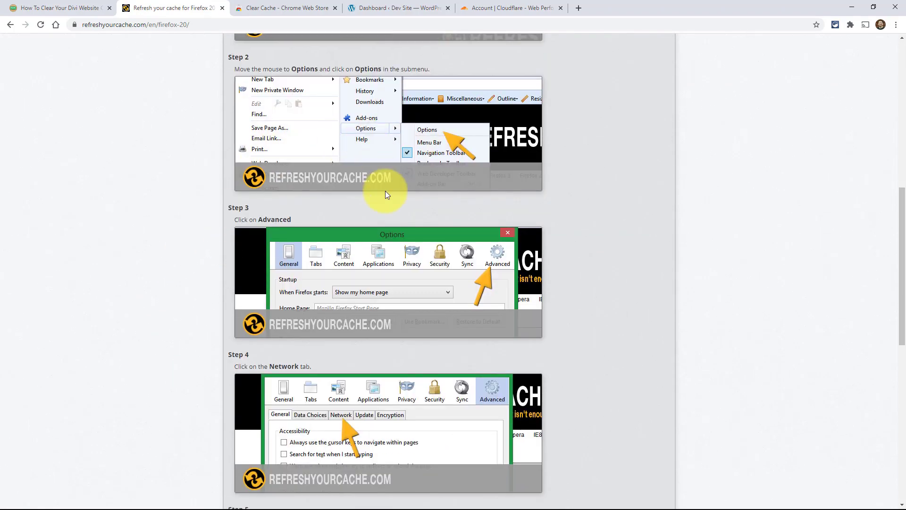
{"action": "scroll", "coordinate": [410, 344], "scroll_direction": "down", "scroll_amount": 10}
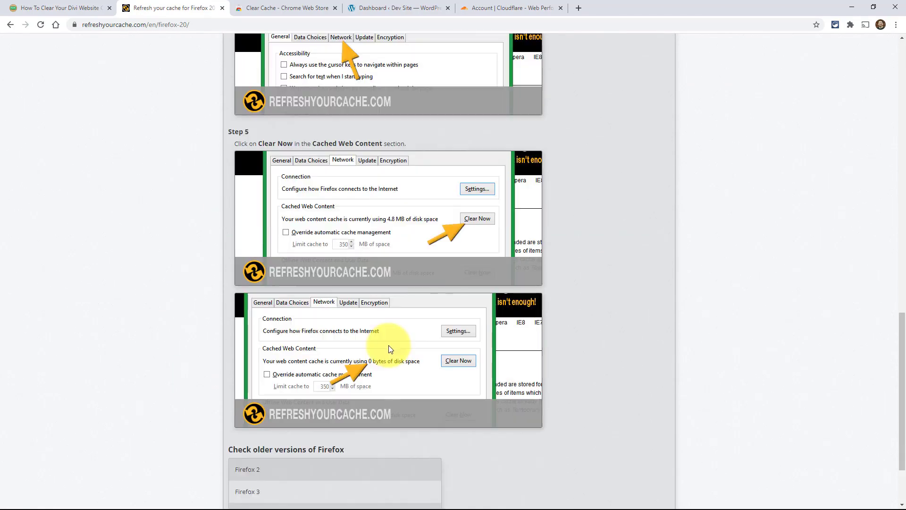
{"action": "scroll", "coordinate": [386, 344], "scroll_direction": "up", "scroll_amount": 20}
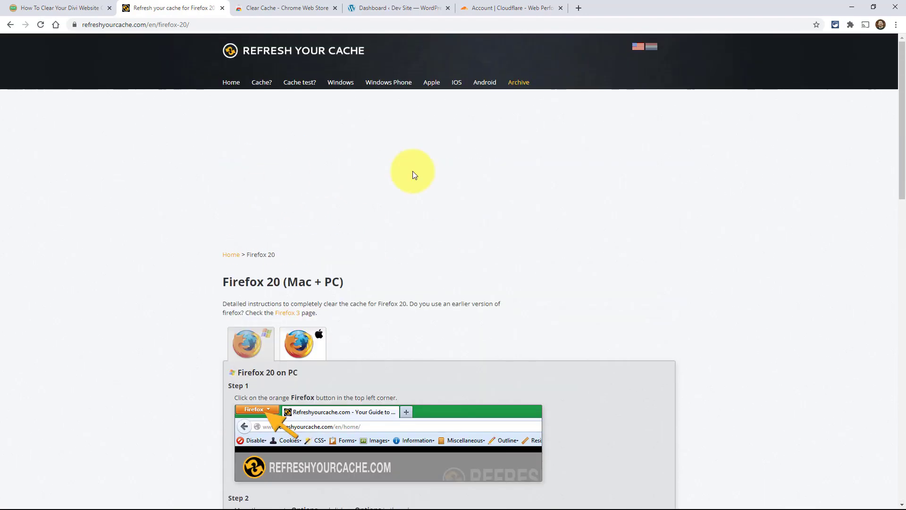
Step: Bring up the article's 'Clear The Divi Cache AKA Static CSS File Generation' section, then show the dev site's dashboard
{"action": "left_click", "coordinate": [58, 8]}
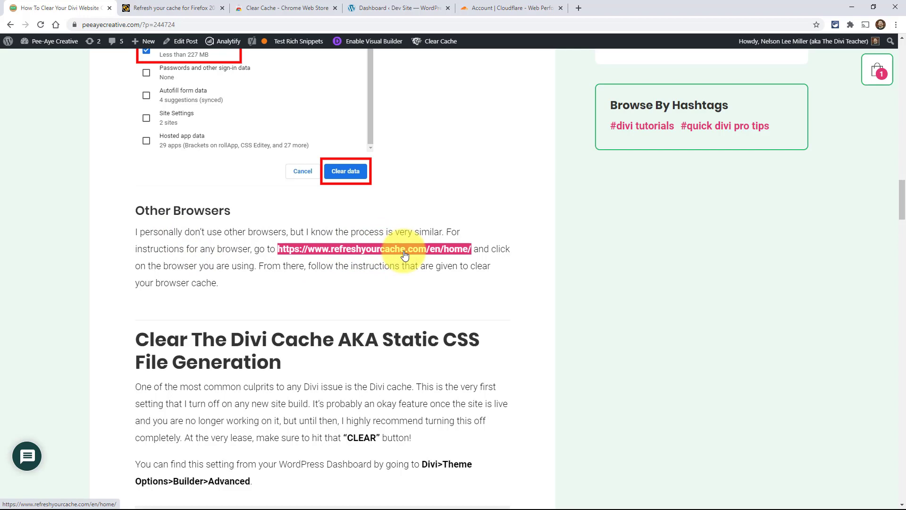
{"action": "scroll", "coordinate": [125, 266], "scroll_direction": "down", "scroll_amount": 3}
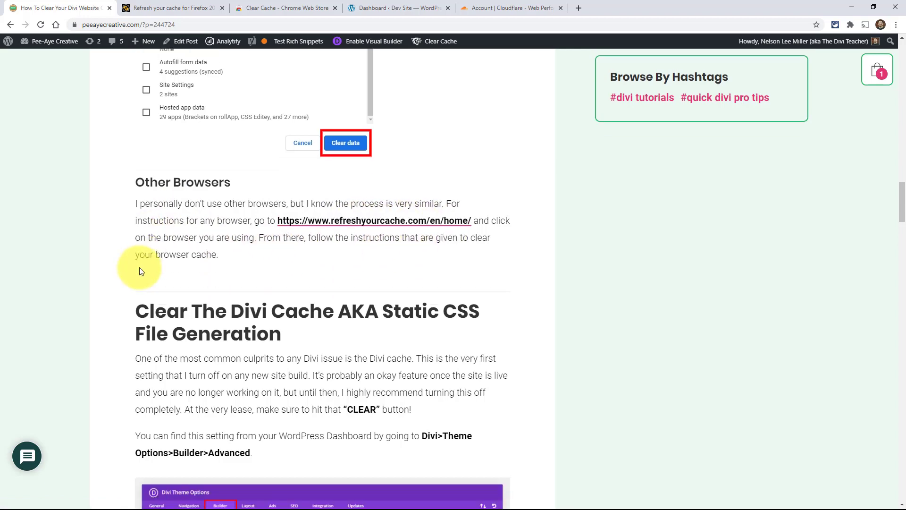
{"action": "scroll", "coordinate": [108, 233], "scroll_direction": "down", "scroll_amount": 4}
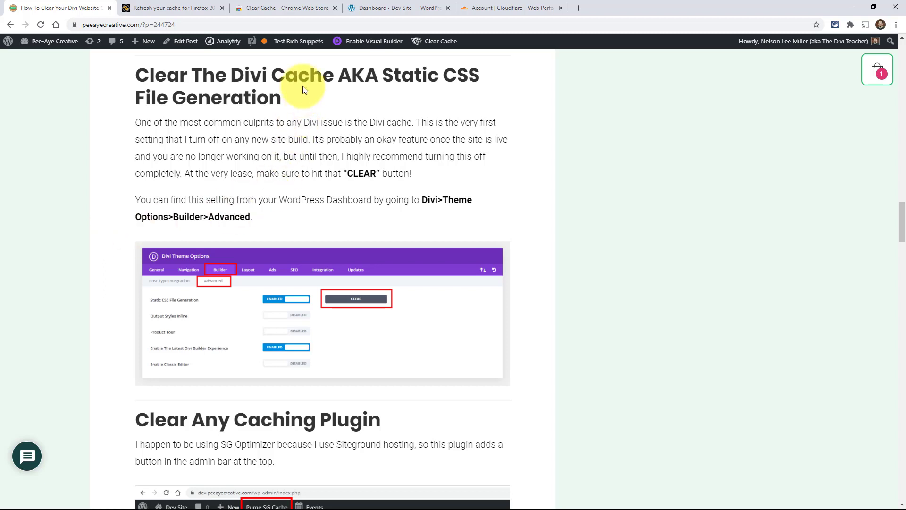
{"action": "left_click", "coordinate": [393, 3]}
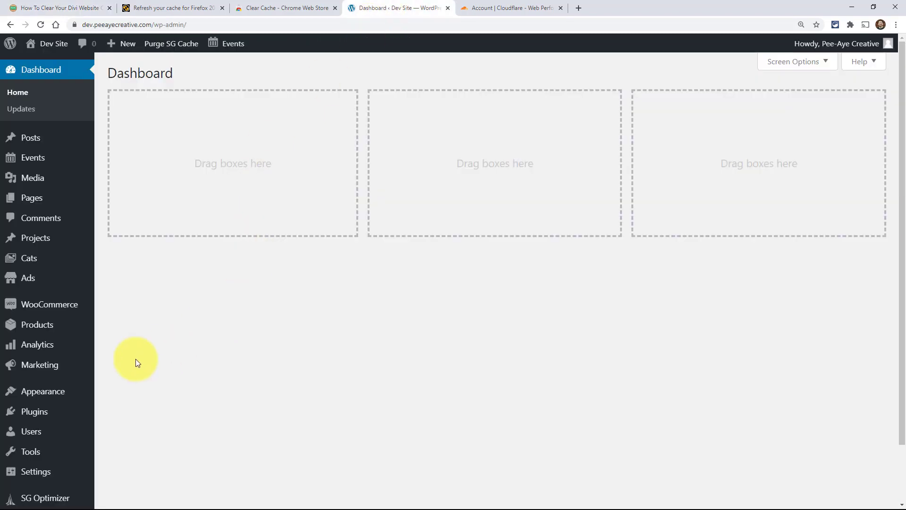
Step: Under Divi Theme Options > Builder > Advanced, enable Static CSS File Generation and clear its files
{"action": "scroll", "coordinate": [43, 434], "scroll_direction": "down", "scroll_amount": 2}
{"action": "mouse_move", "coordinate": [35, 472]}
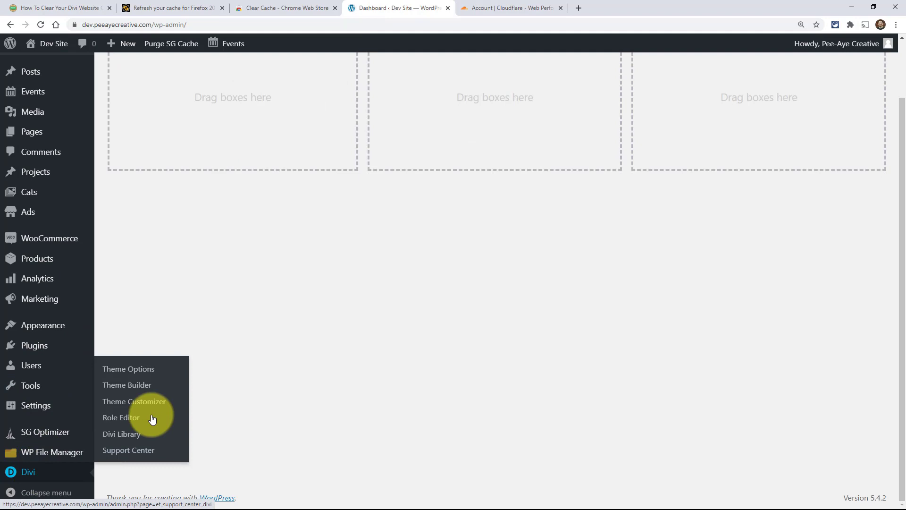
{"action": "left_click", "coordinate": [138, 374]}
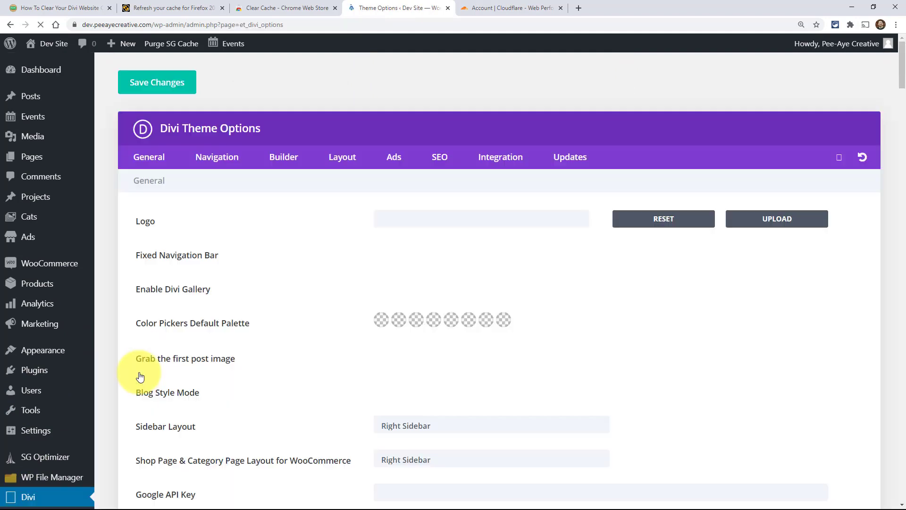
{"action": "left_click", "coordinate": [278, 161]}
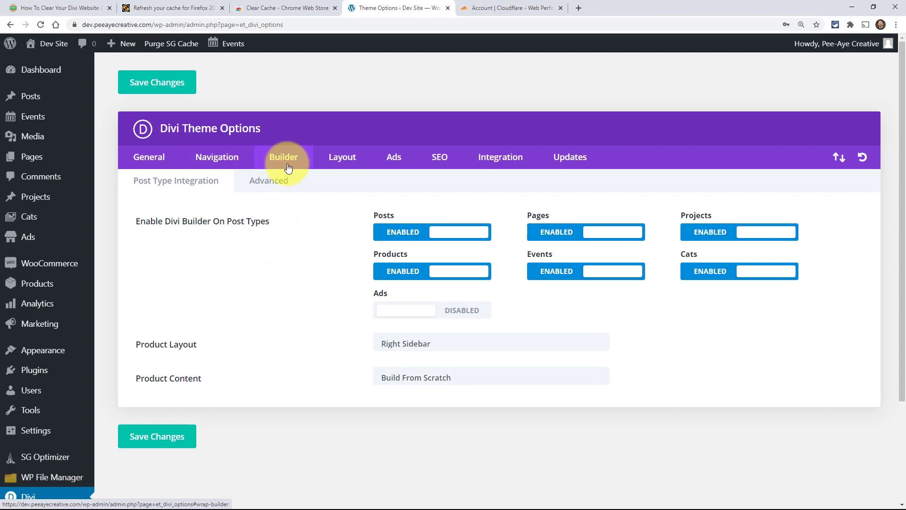
{"action": "left_click", "coordinate": [262, 181]}
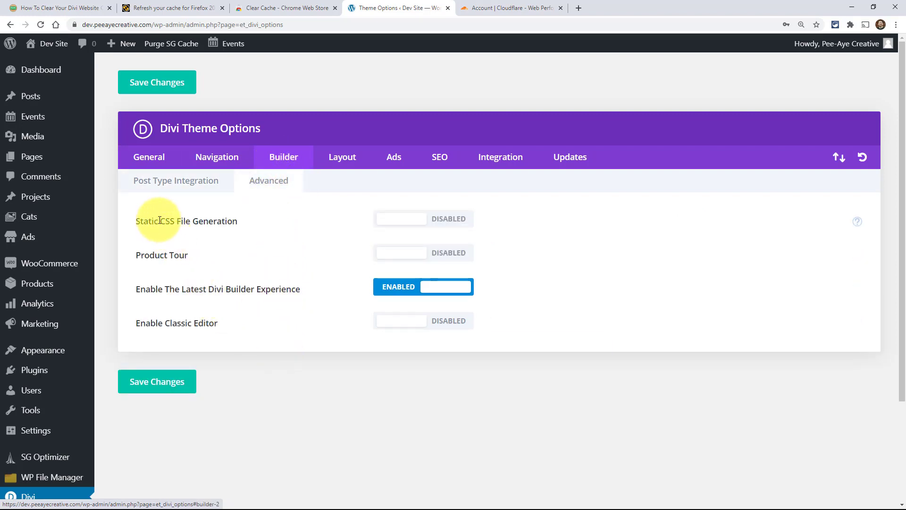
{"action": "left_click", "coordinate": [409, 222]}
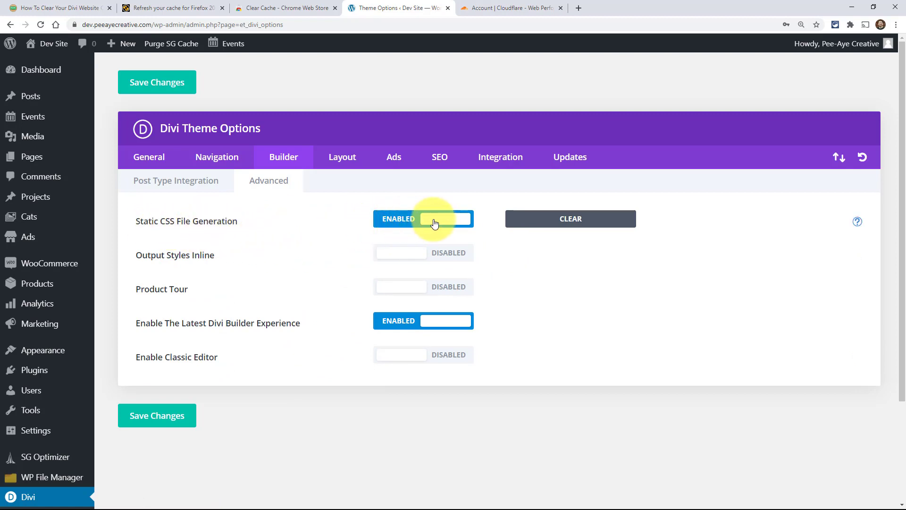
{"action": "left_click", "coordinate": [537, 224]}
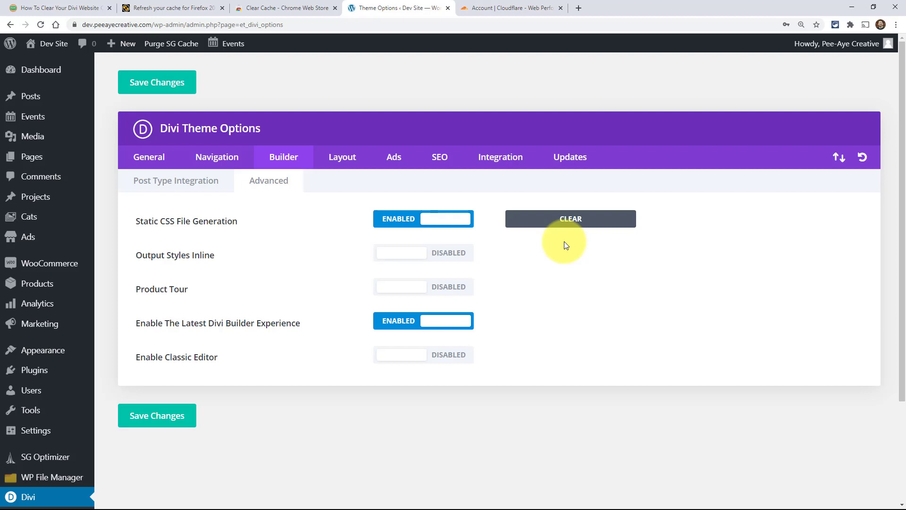
Step: Set Static CSS File Generation to Disabled and save, then to Enabled and save again
{"action": "left_click", "coordinate": [431, 219]}
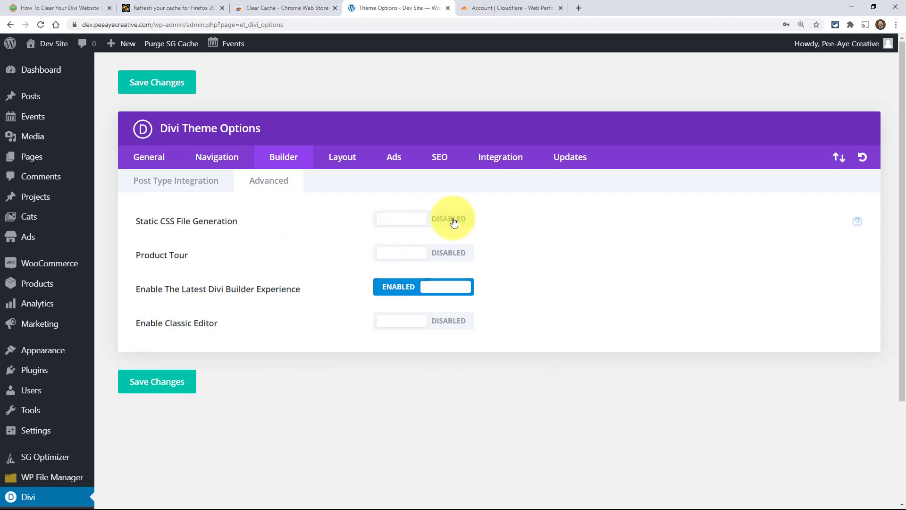
{"action": "left_click", "coordinate": [157, 385]}
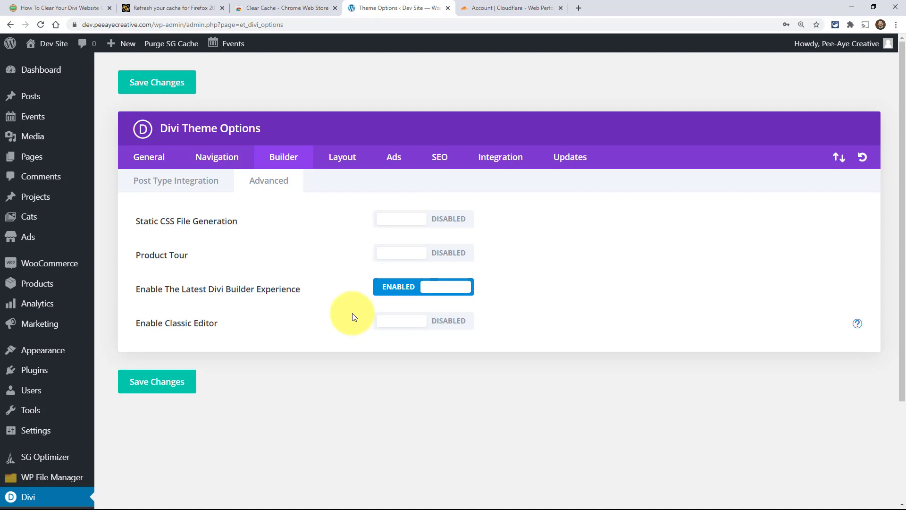
{"action": "left_click", "coordinate": [391, 223]}
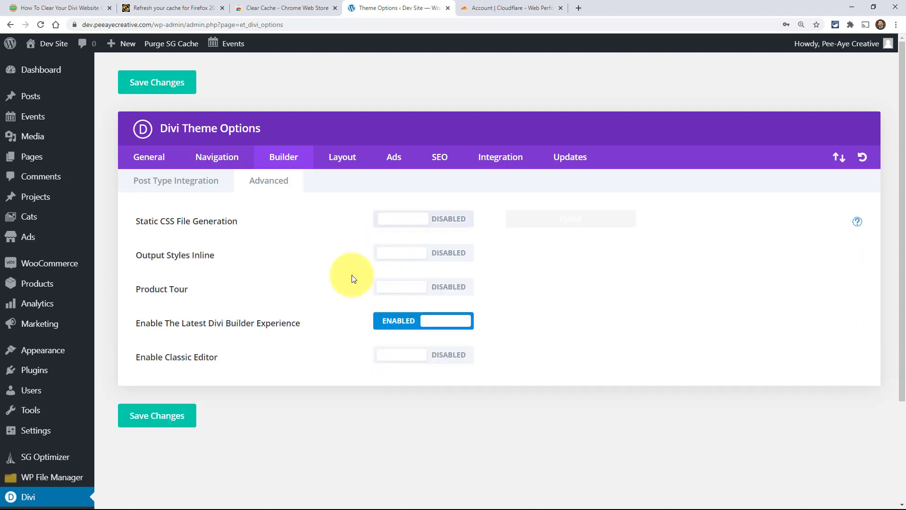
{"action": "left_click", "coordinate": [164, 417]}
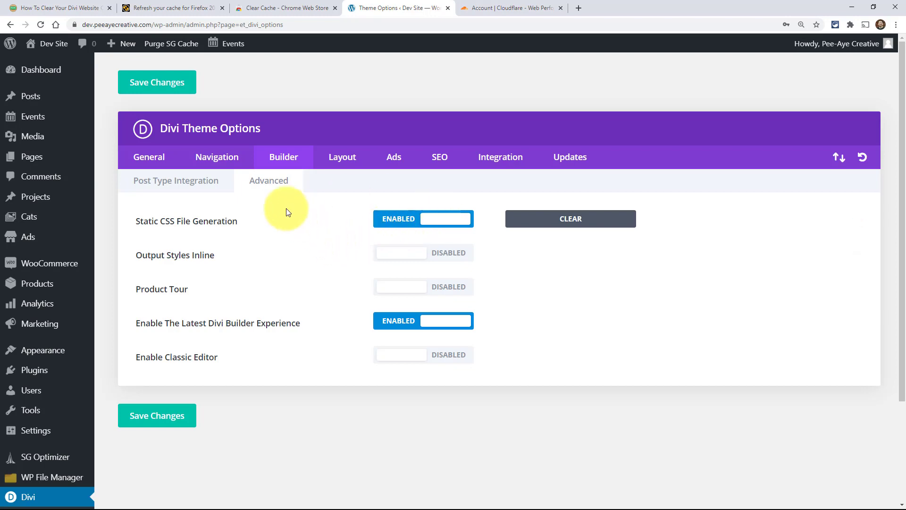
Step: Show the 'Clear Any Caching Plugin' section of the 'How To Clear Your Divi Website' article
{"action": "left_click", "coordinate": [42, 9]}
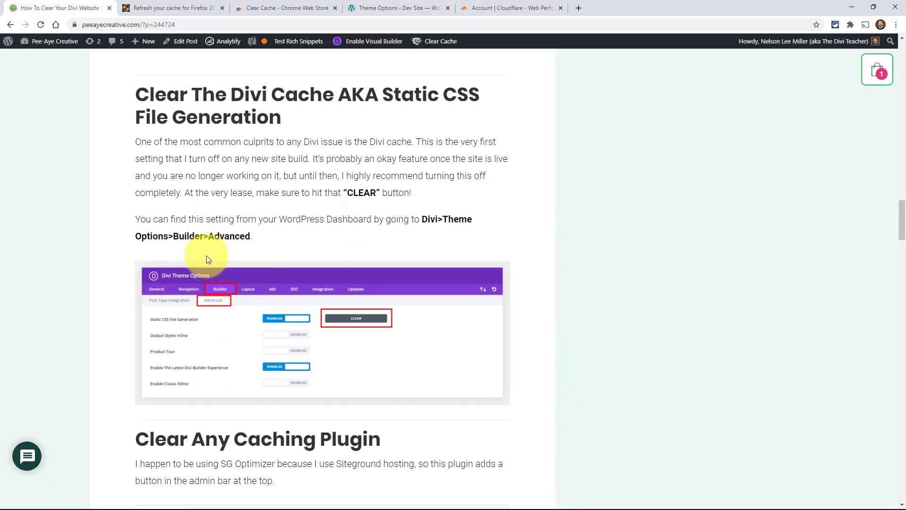
{"action": "scroll", "coordinate": [205, 256], "scroll_direction": "down", "scroll_amount": 3}
{"action": "scroll", "coordinate": [125, 254], "scroll_direction": "down", "scroll_amount": 3}
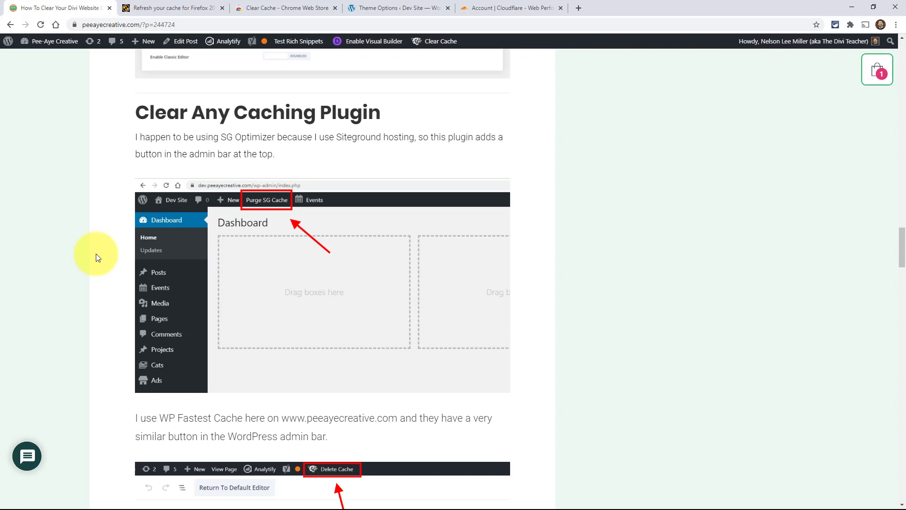
Step: Purge the dev site's cache with Purge SG Cache in the WordPress admin bar
{"action": "left_click", "coordinate": [379, 8]}
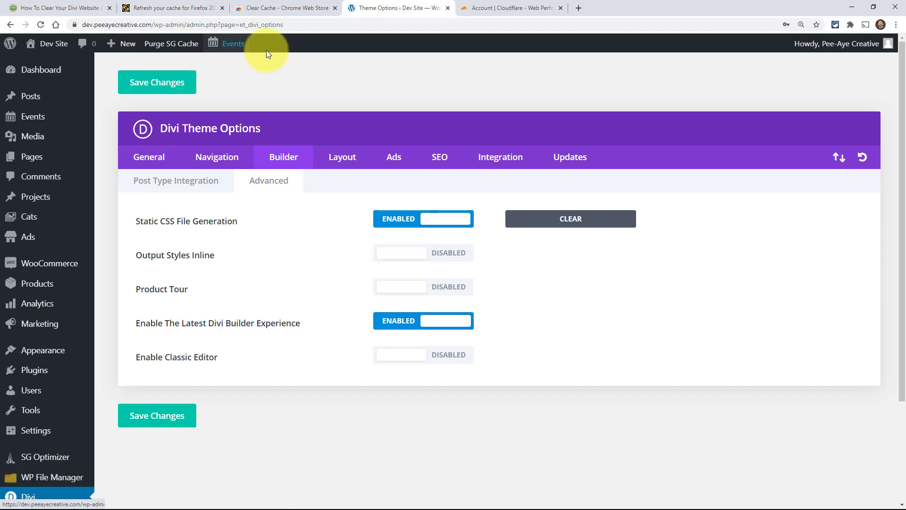
{"action": "left_click", "coordinate": [163, 48]}
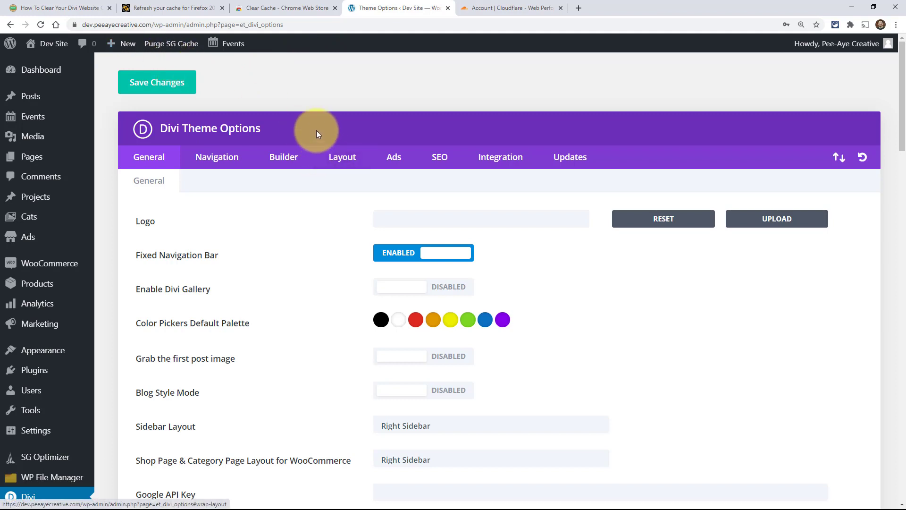
Step: Scroll the article to the 'Purge The Website's Content Delivery Network (CDN) Cache' heading
{"action": "left_click", "coordinate": [40, 5]}
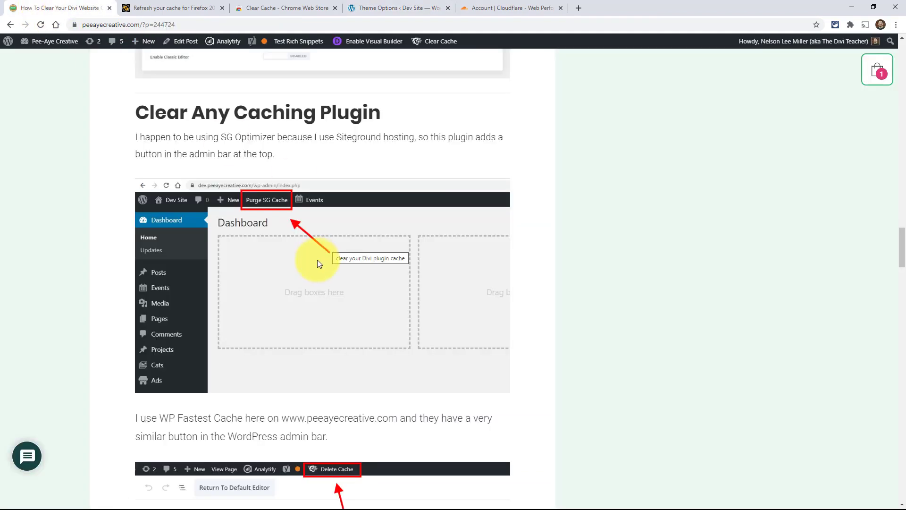
{"action": "scroll", "coordinate": [316, 269], "scroll_direction": "down", "scroll_amount": 3}
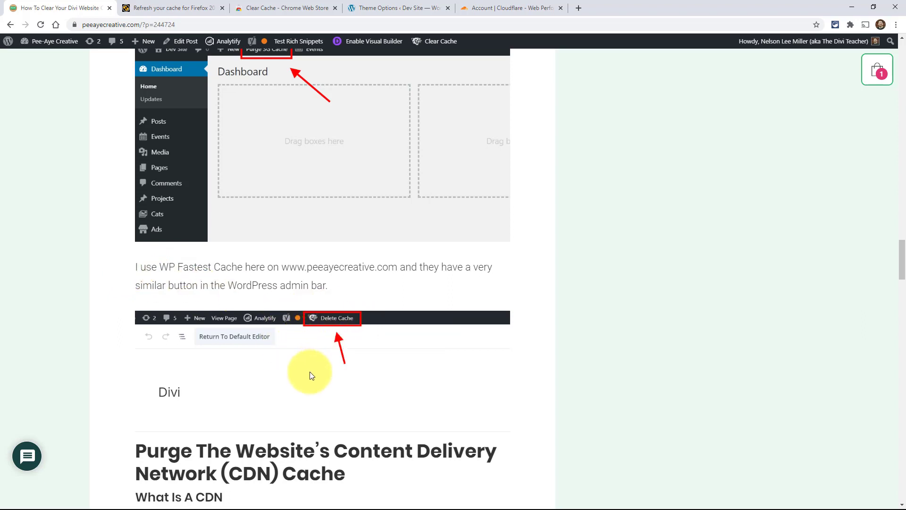
{"action": "scroll", "coordinate": [321, 373], "scroll_direction": "down", "scroll_amount": 3}
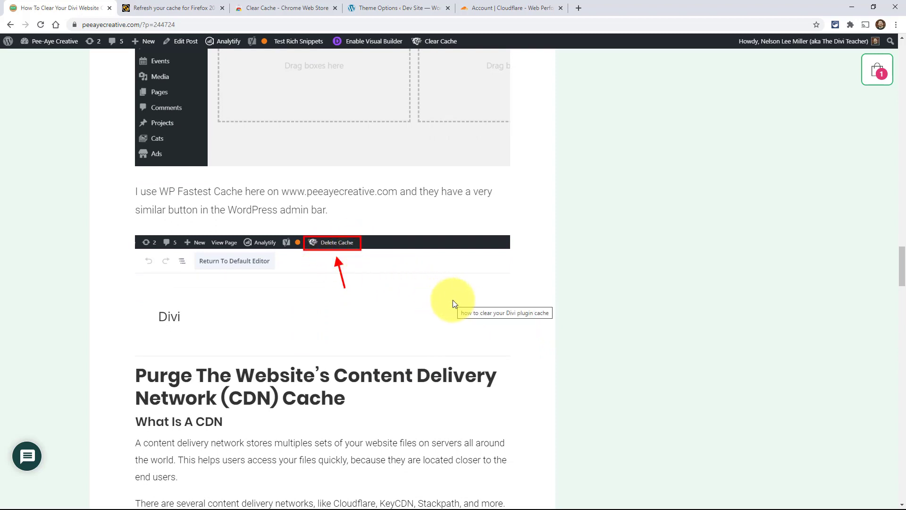
{"action": "scroll", "coordinate": [495, 316], "scroll_direction": "down", "scroll_amount": 1}
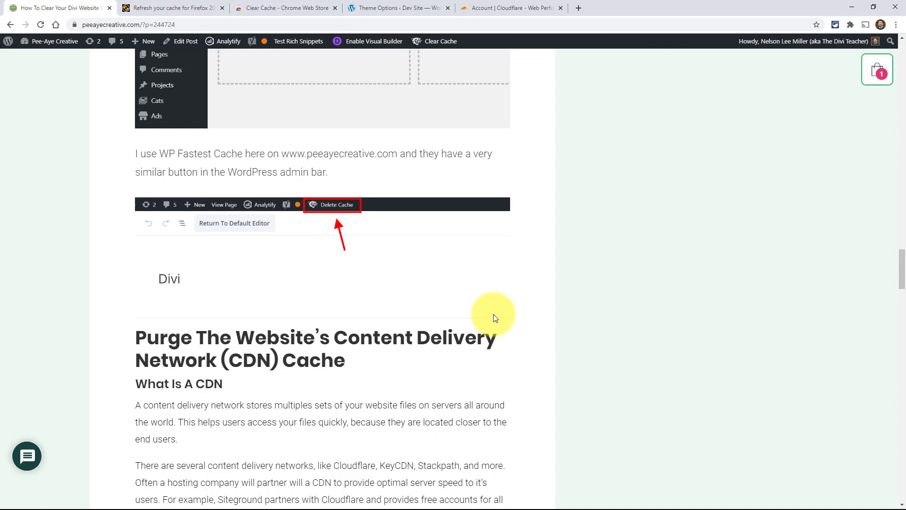
{"action": "left_click", "coordinate": [380, 5]}
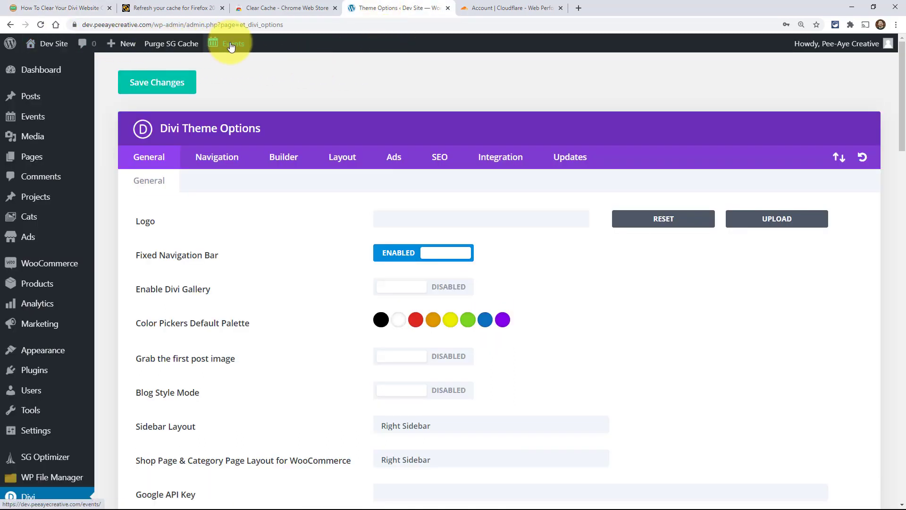
{"action": "mouse_move", "coordinate": [229, 43]}
{"action": "mouse_move", "coordinate": [277, 107]}
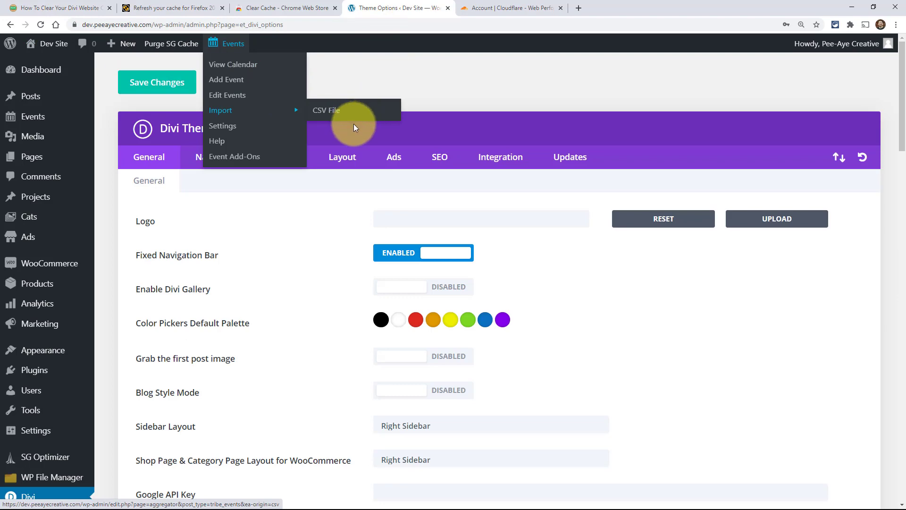
{"action": "left_click", "coordinate": [54, 7]}
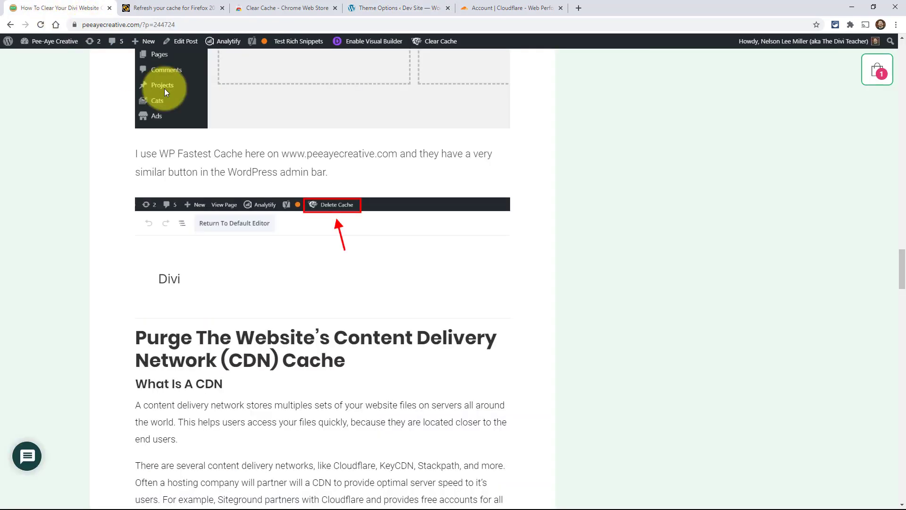
Step: Read down through the article's 'Purge The CDN Cache' instructions
{"action": "scroll", "coordinate": [467, 312], "scroll_direction": "down", "scroll_amount": 5}
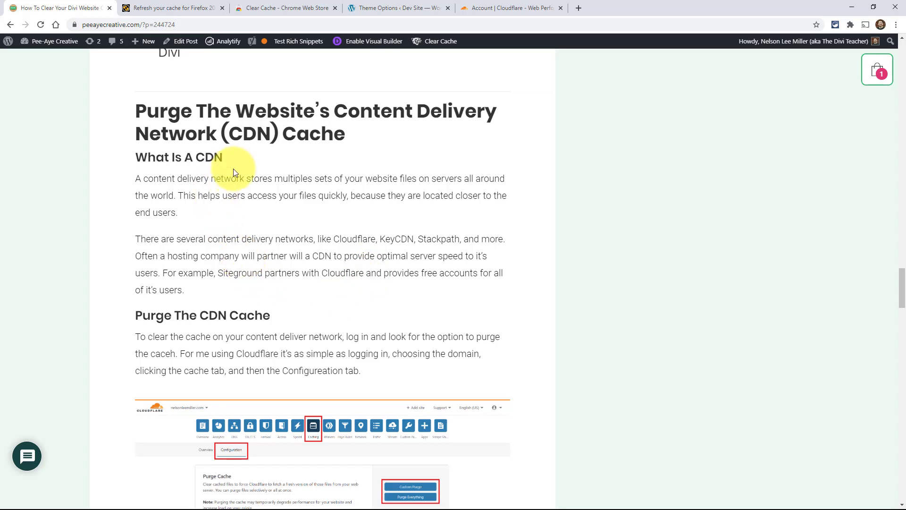
{"action": "scroll", "coordinate": [239, 197], "scroll_direction": "down", "scroll_amount": 1}
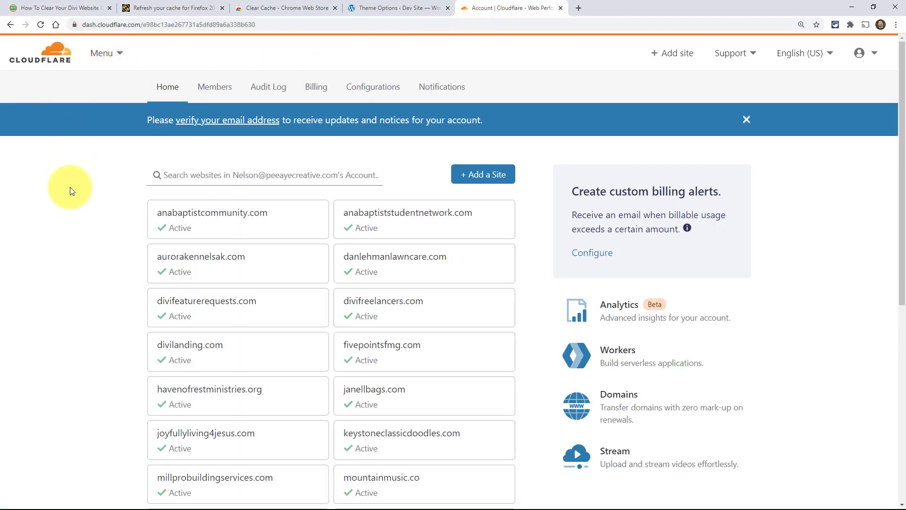
Step: Open the site's Cloudflare dashboard and go to Caching > Configuration to reach the Purge Cache options
{"action": "scroll", "coordinate": [71, 203], "scroll_direction": "down", "scroll_amount": 3}
{"action": "scroll", "coordinate": [72, 215], "scroll_direction": "up", "scroll_amount": 2}
{"action": "scroll", "coordinate": [94, 216], "scroll_direction": "down", "scroll_amount": 3}
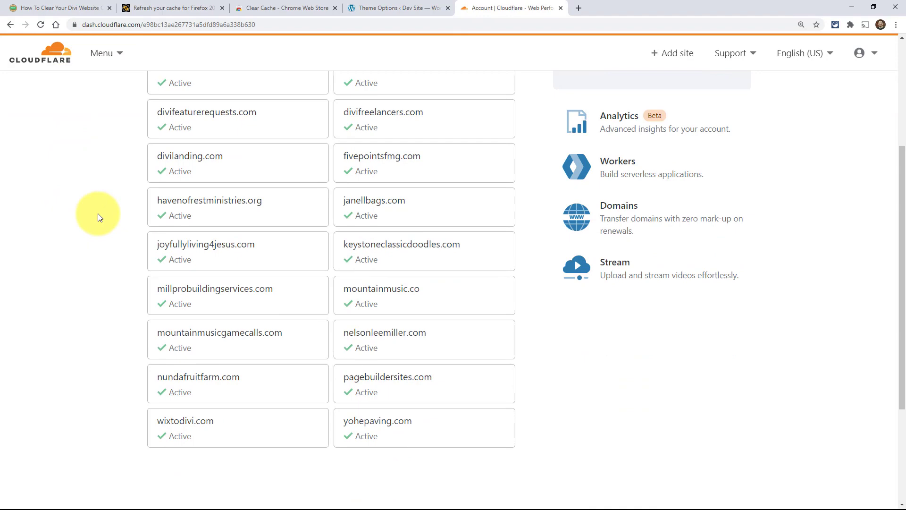
{"action": "left_click", "coordinate": [396, 347]}
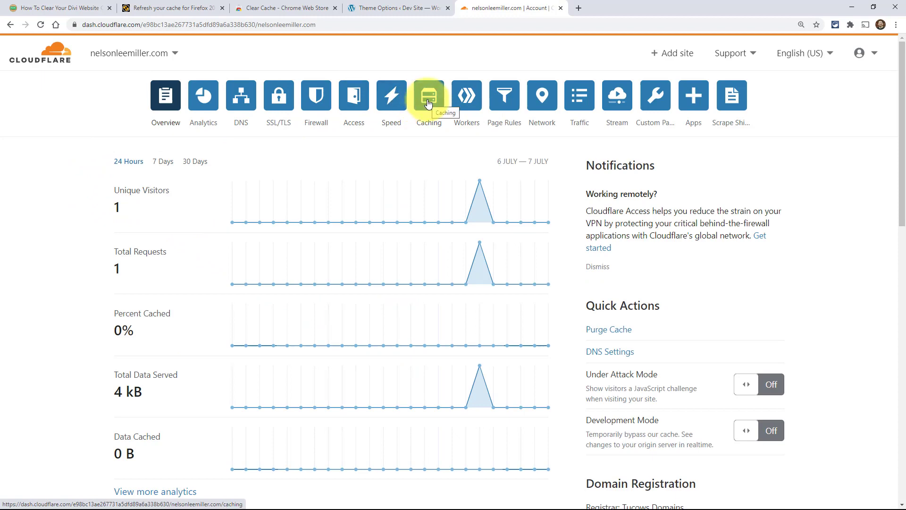
{"action": "left_click", "coordinate": [428, 99]}
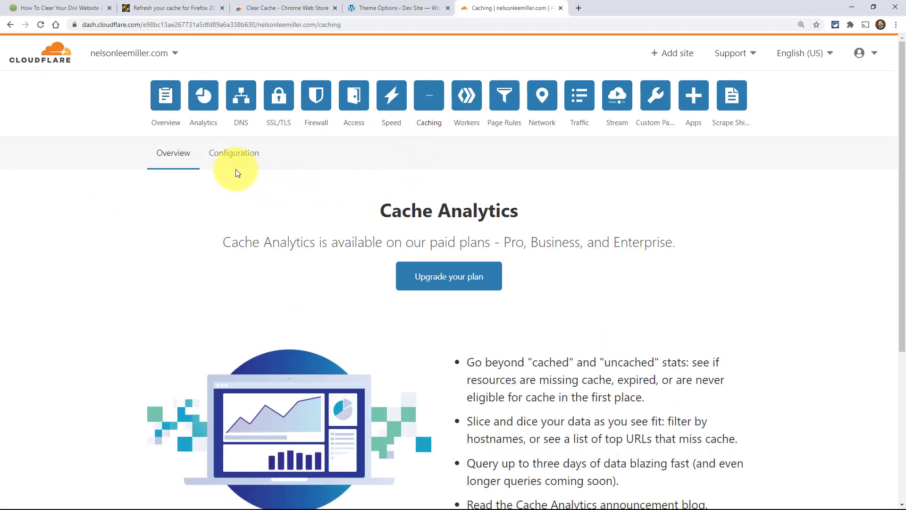
{"action": "left_click", "coordinate": [229, 156]}
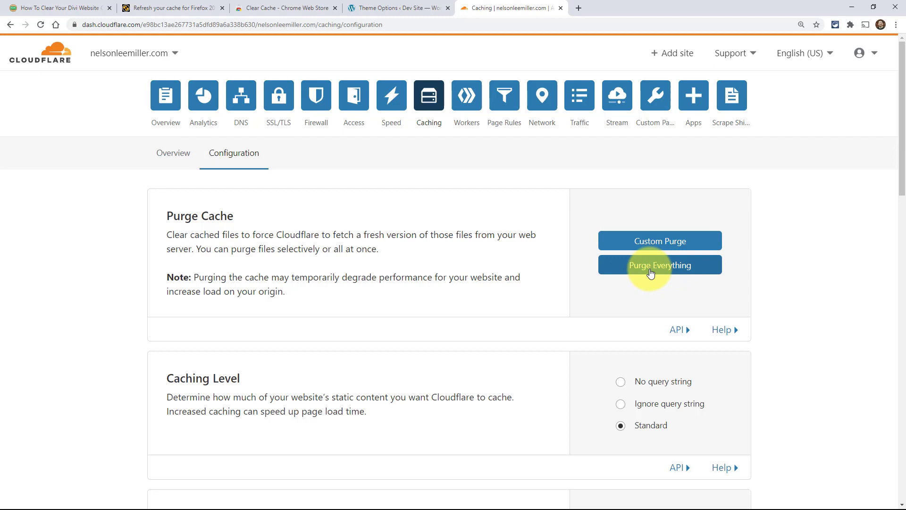
{"action": "left_click", "coordinate": [623, 245]}
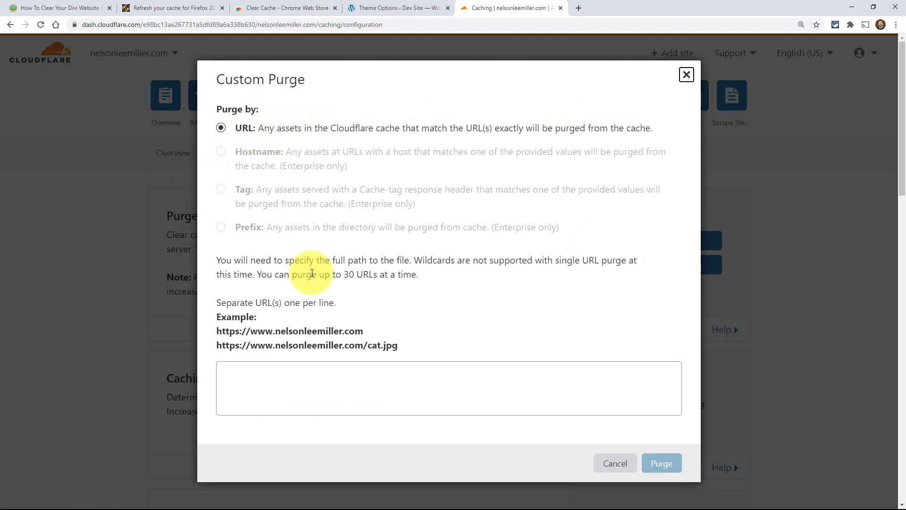
{"action": "left_click", "coordinate": [290, 388]}
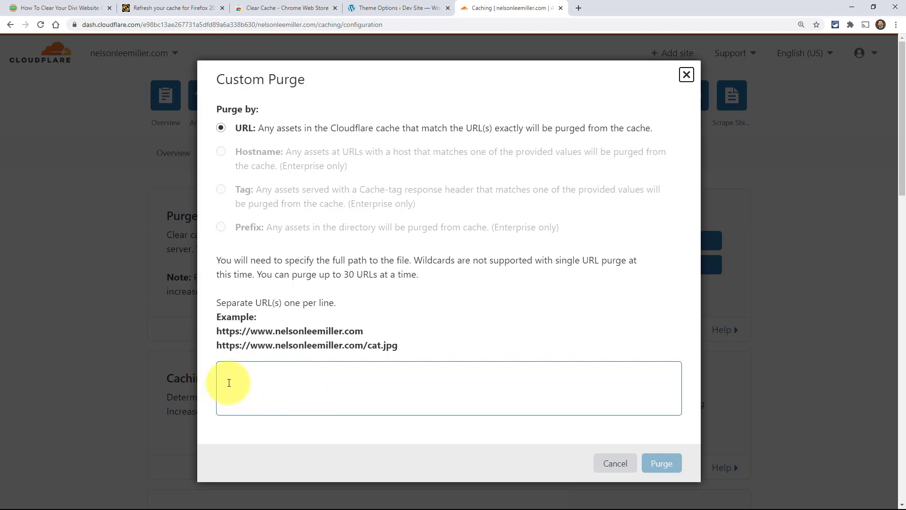
{"action": "left_click", "coordinate": [264, 375]}
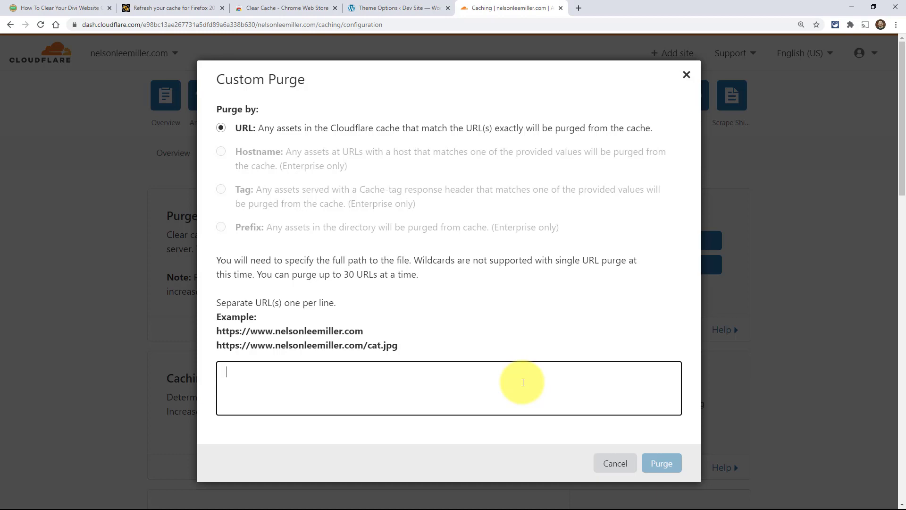
{"action": "left_click", "coordinate": [687, 76]}
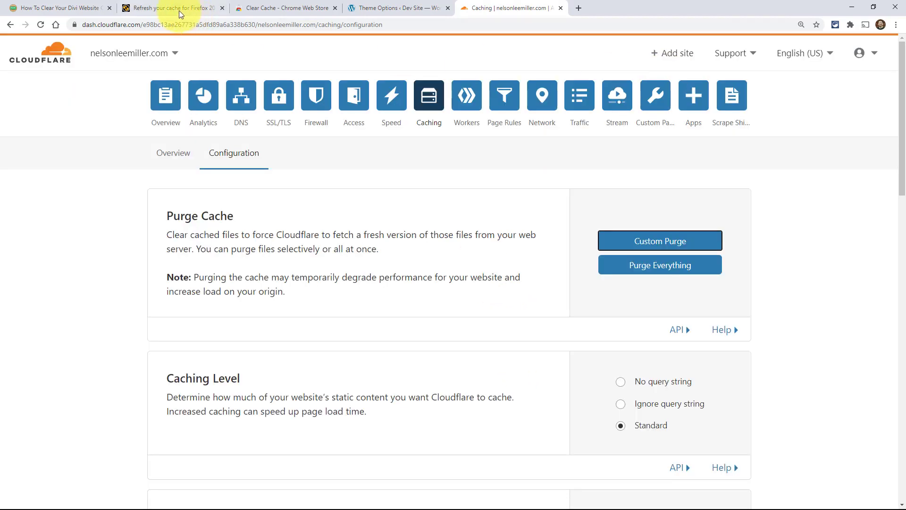
Step: Return to the cache guide article and scroll through its CDN section toward Still Need Help
{"action": "left_click", "coordinate": [71, 9]}
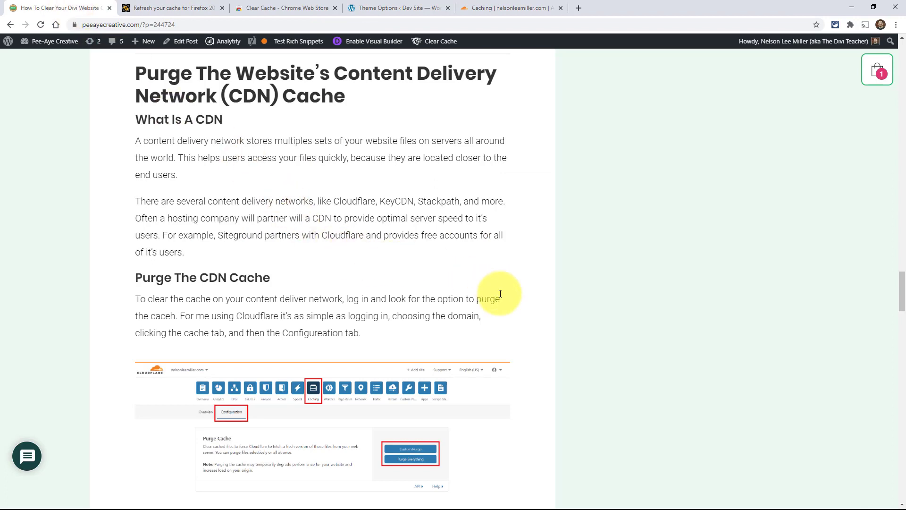
{"action": "scroll", "coordinate": [503, 309], "scroll_direction": "down", "scroll_amount": 2}
{"action": "scroll", "coordinate": [504, 314], "scroll_direction": "down", "scroll_amount": 4}
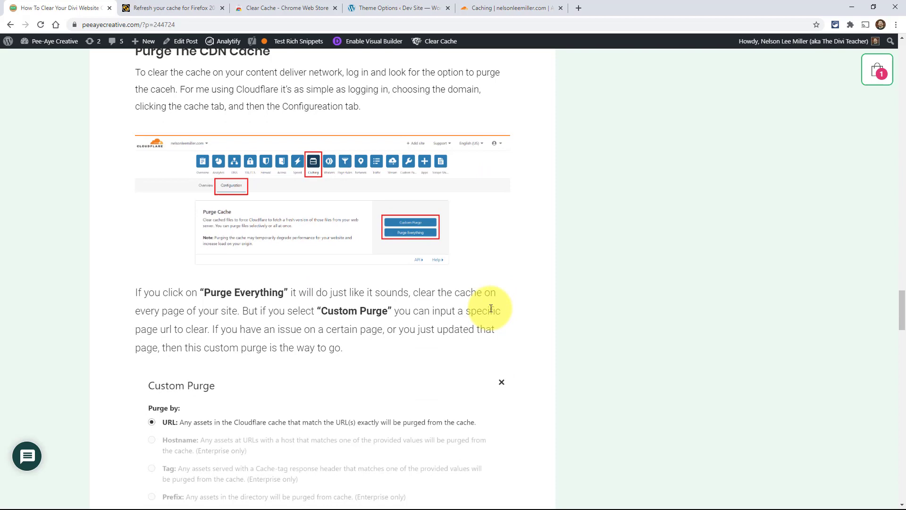
{"action": "scroll", "coordinate": [491, 309], "scroll_direction": "down", "scroll_amount": 11}
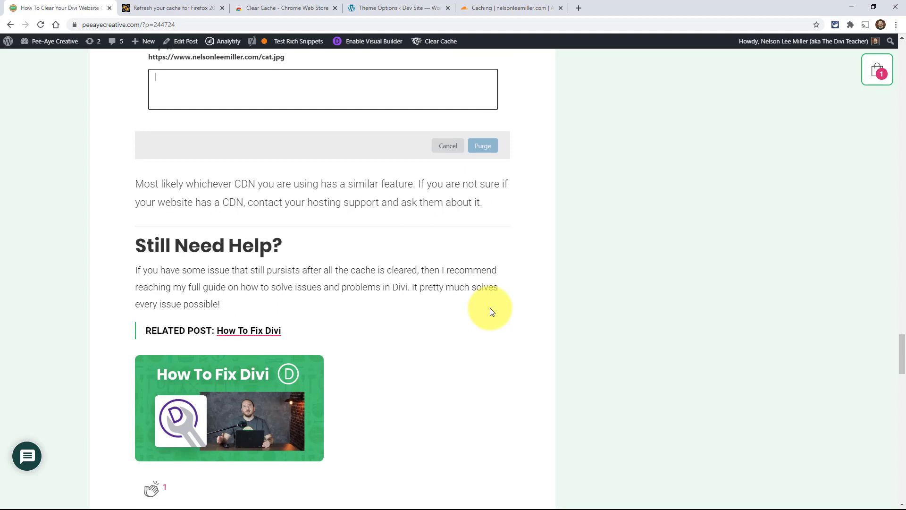
{"action": "scroll", "coordinate": [490, 309], "scroll_direction": "up", "scroll_amount": 2}
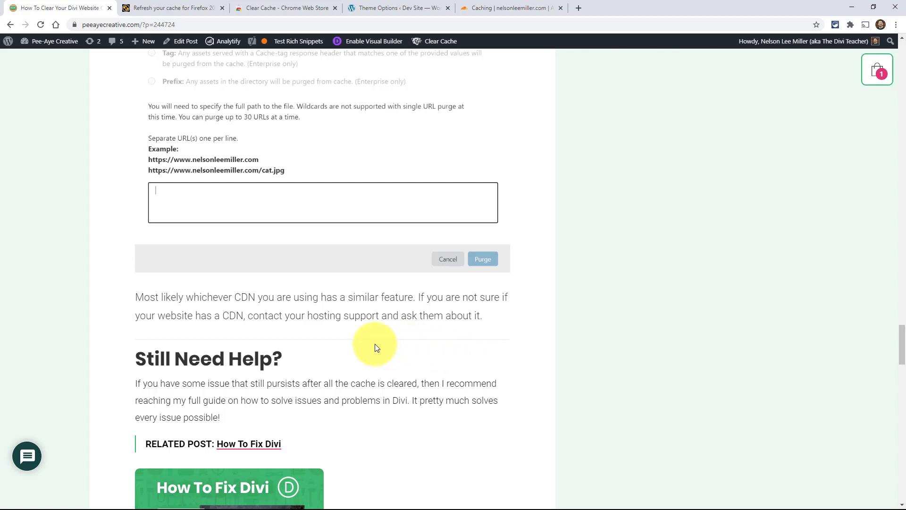
{"action": "scroll", "coordinate": [286, 282], "scroll_direction": "down", "scroll_amount": 3}
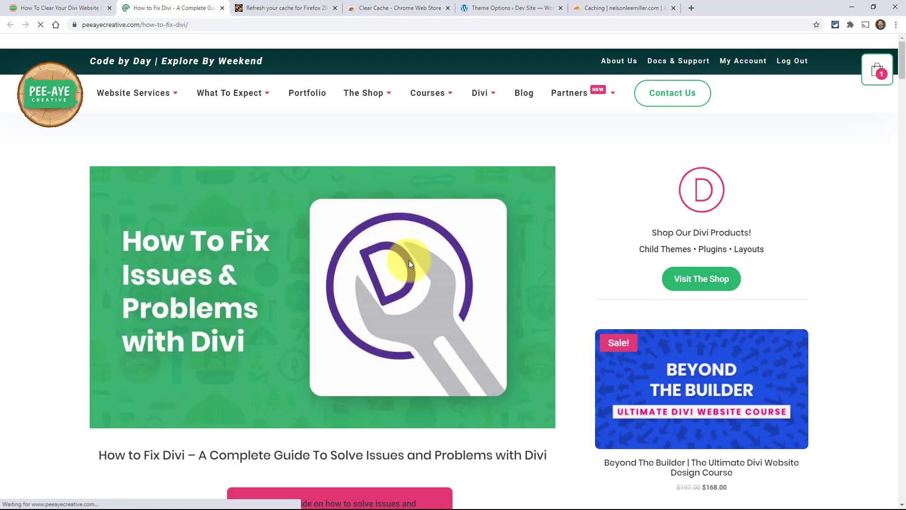
{"action": "scroll", "coordinate": [409, 260], "scroll_direction": "down", "scroll_amount": 12}
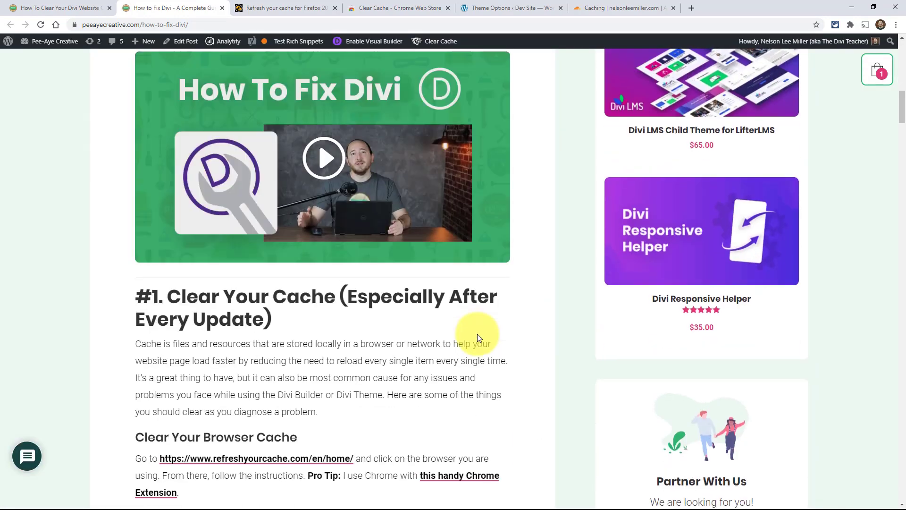
{"action": "scroll", "coordinate": [477, 343], "scroll_direction": "down", "scroll_amount": 5}
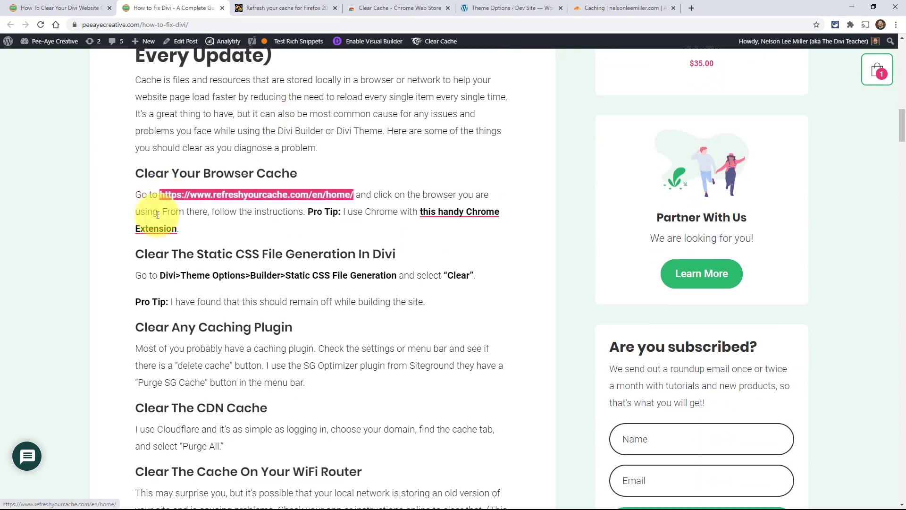
{"action": "scroll", "coordinate": [160, 272], "scroll_direction": "down", "scroll_amount": 3}
{"action": "scroll", "coordinate": [161, 280], "scroll_direction": "up", "scroll_amount": 4}
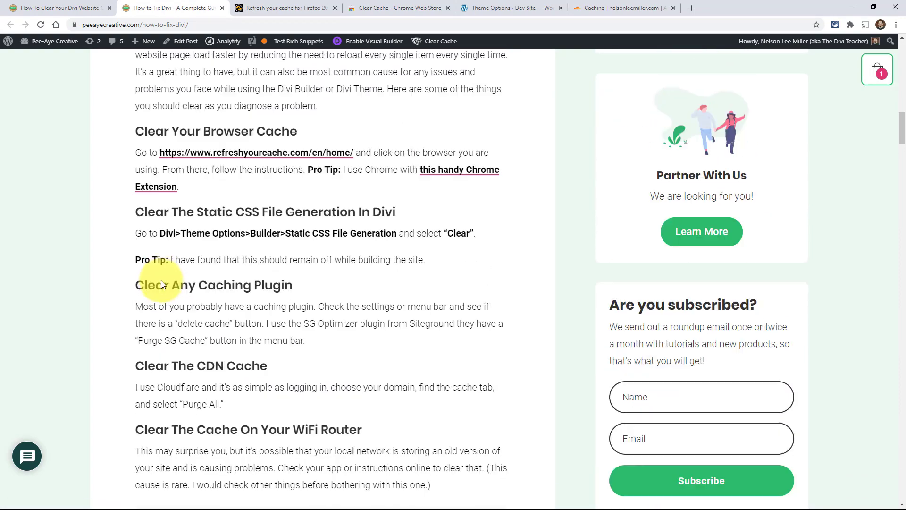
{"action": "scroll", "coordinate": [156, 278], "scroll_direction": "down", "scroll_amount": 4}
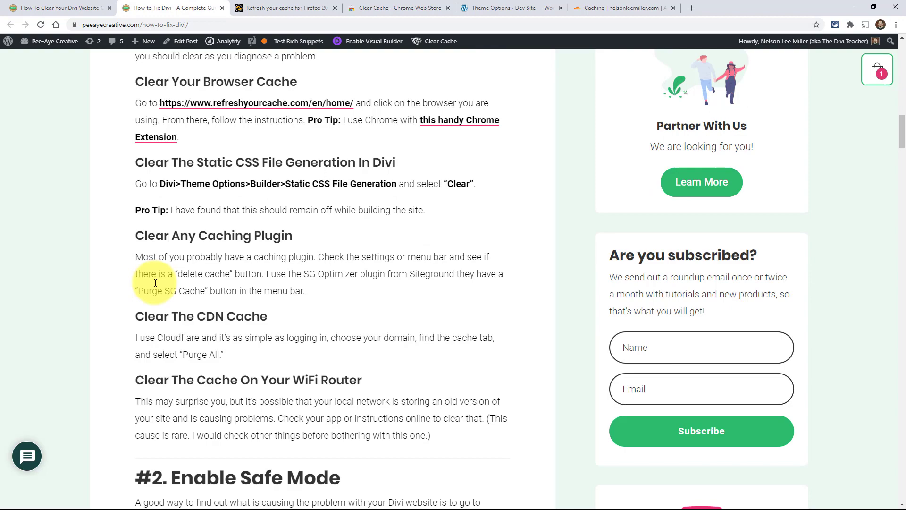
{"action": "scroll", "coordinate": [189, 269], "scroll_direction": "down", "scroll_amount": 2}
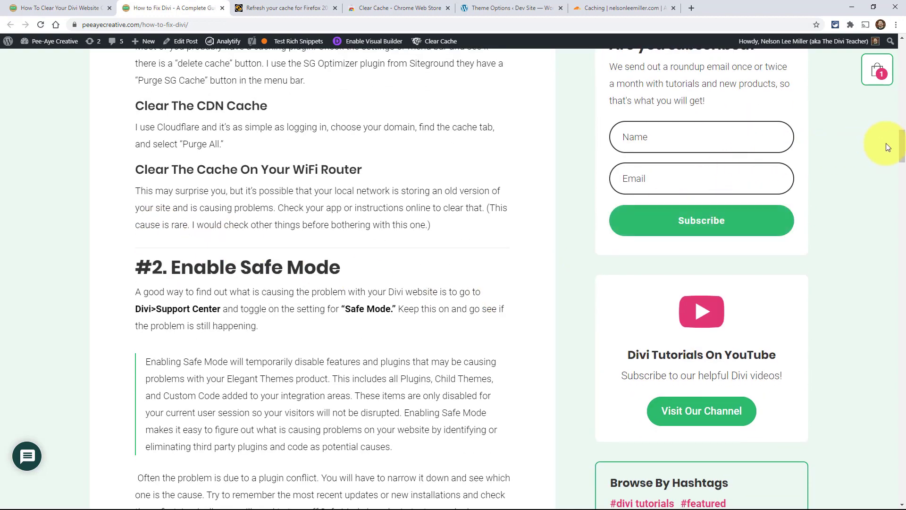
{"action": "left_click_drag", "start_coordinate": [902, 143], "coordinate": [901, 181]}
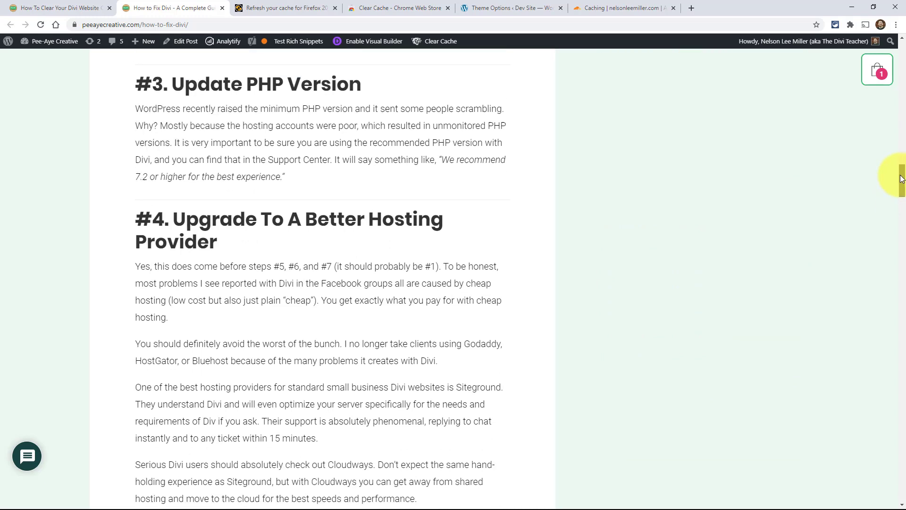
{"action": "left_click_drag", "start_coordinate": [901, 183], "coordinate": [898, 211]}
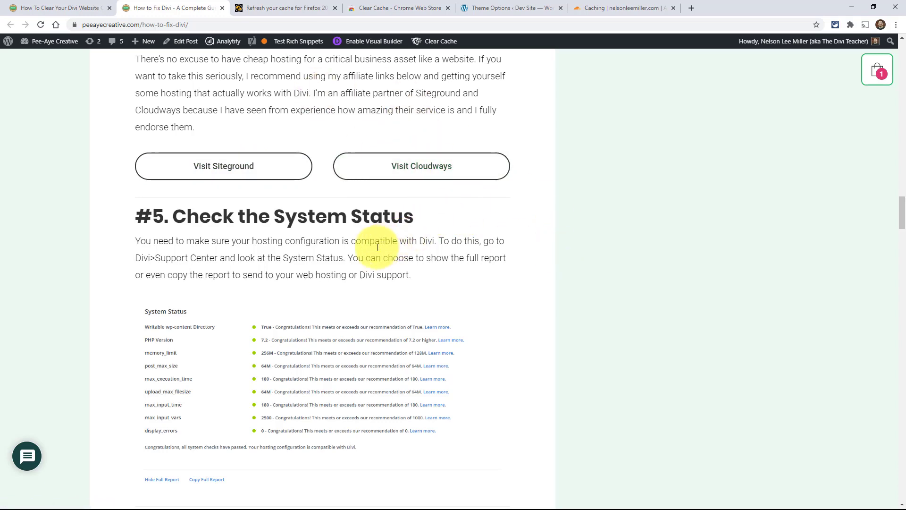
{"action": "scroll", "coordinate": [293, 269], "scroll_direction": "down", "scroll_amount": 2}
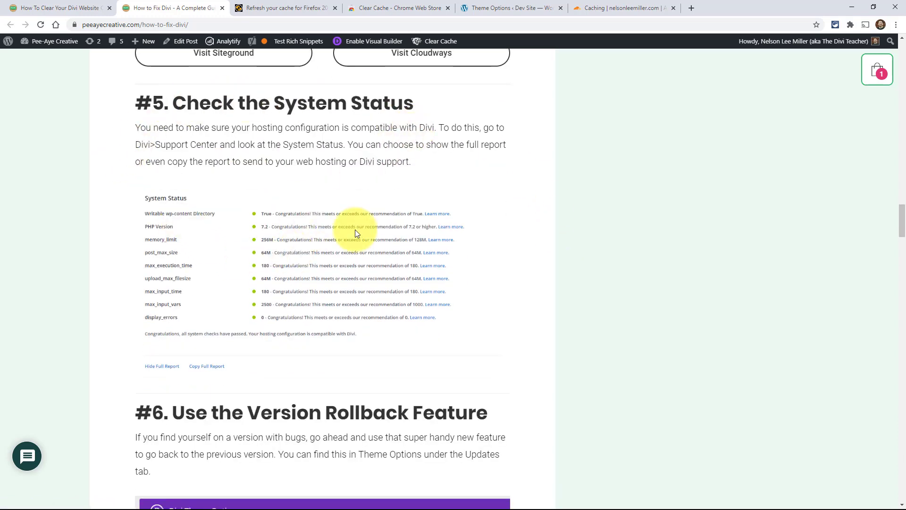
{"action": "scroll", "coordinate": [254, 293], "scroll_direction": "down", "scroll_amount": 5}
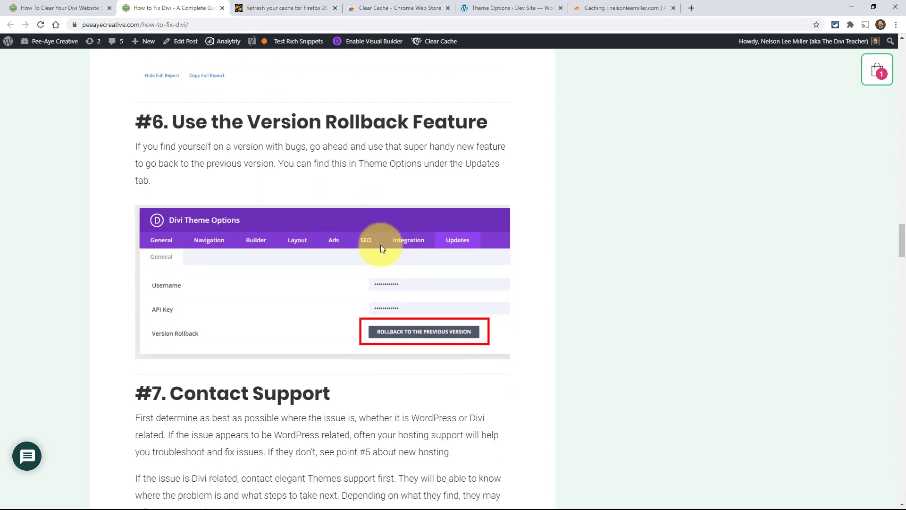
{"action": "scroll", "coordinate": [381, 245], "scroll_direction": "down", "scroll_amount": 5}
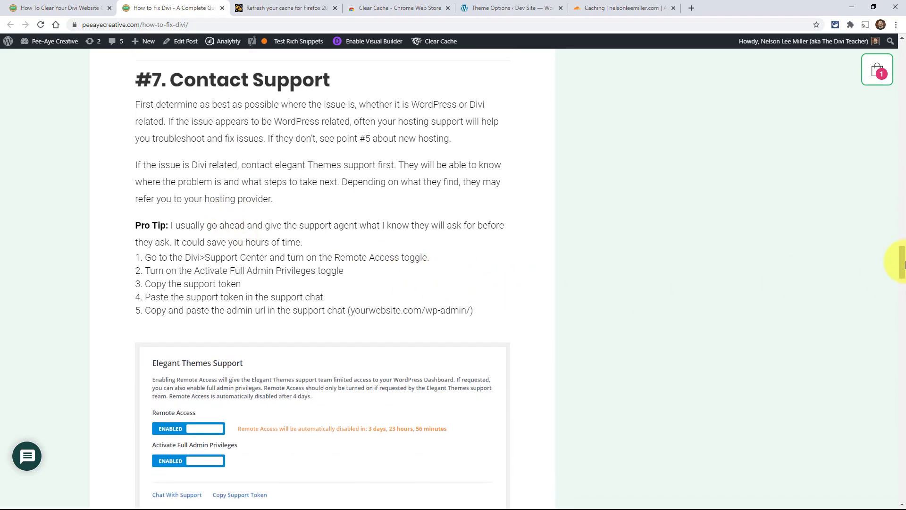
{"action": "left_click_drag", "start_coordinate": [903, 265], "coordinate": [904, 64]}
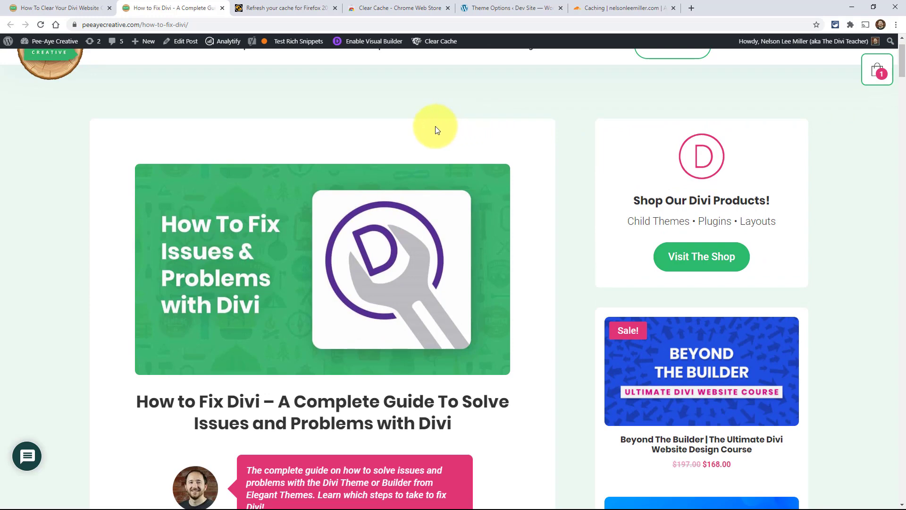
Step: Switch back to the How To Clear Your Divi Website article tab
{"action": "left_click", "coordinate": [49, 5]}
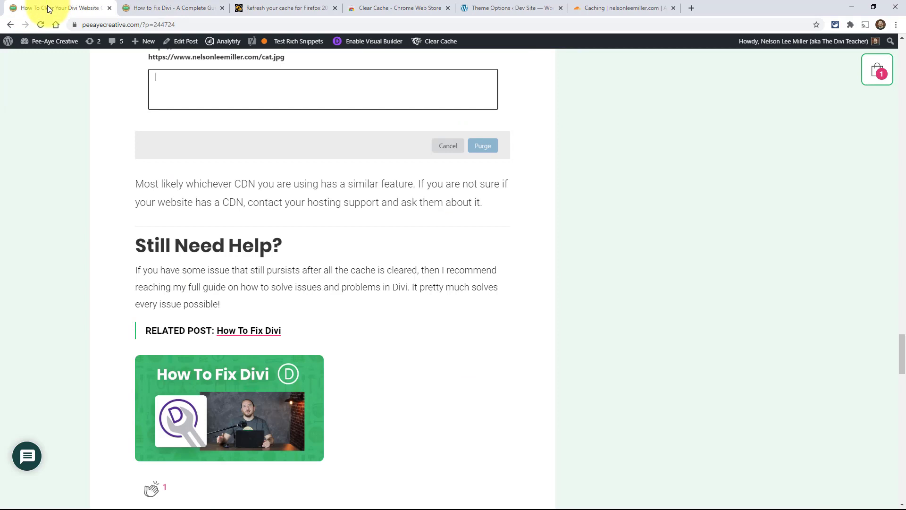